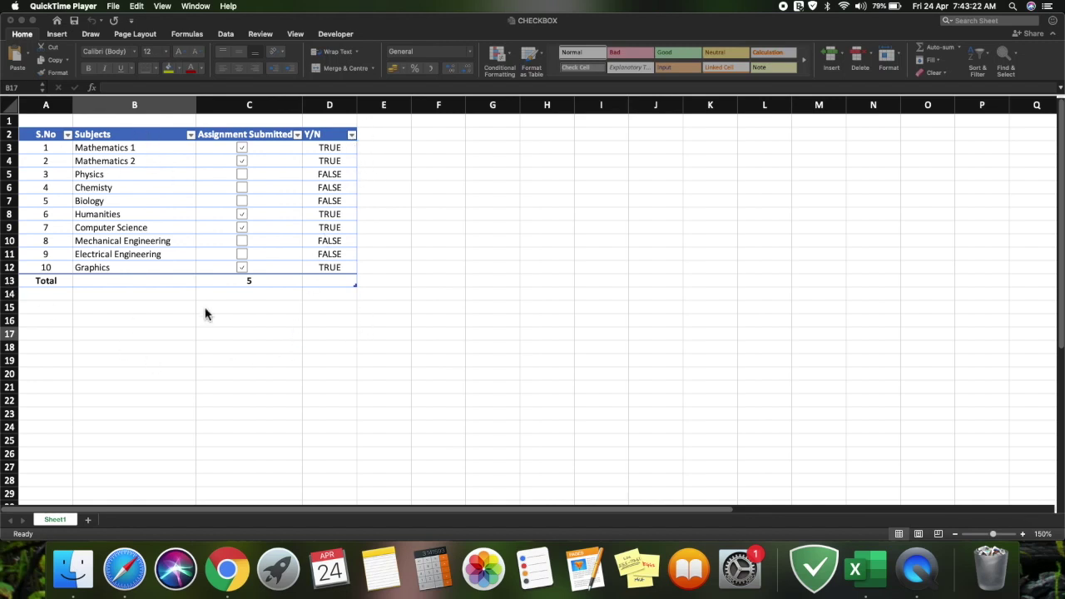
Copy the S.No and Subjects columns, A2:B13, from Sheet1 and paste them into a new sheet starting at cell A3
left_click(36, 140)
left_click_drag(38, 135, 176, 279)
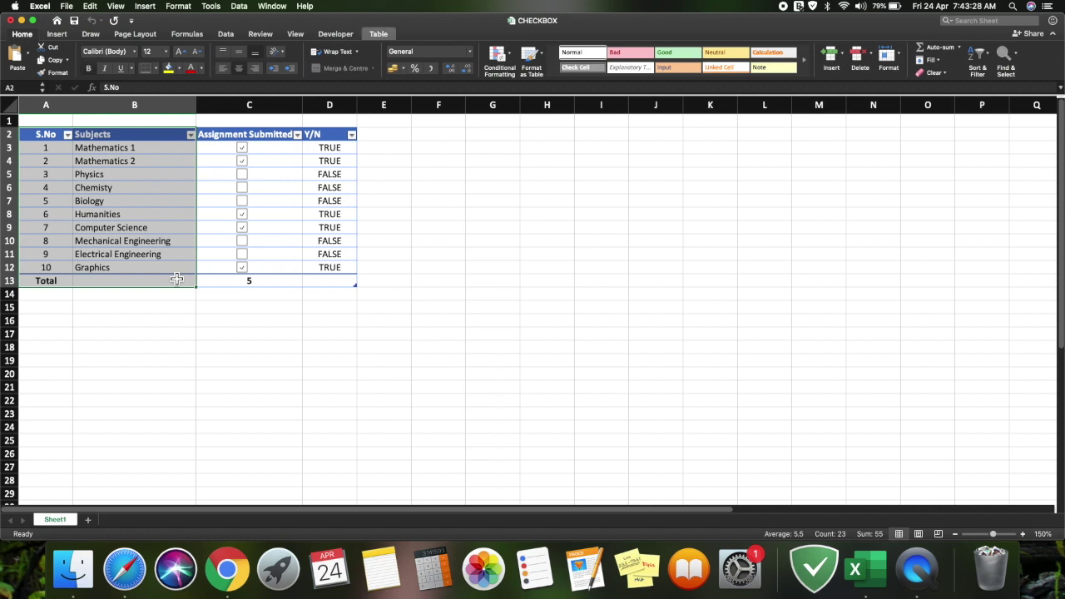
key("super+c")
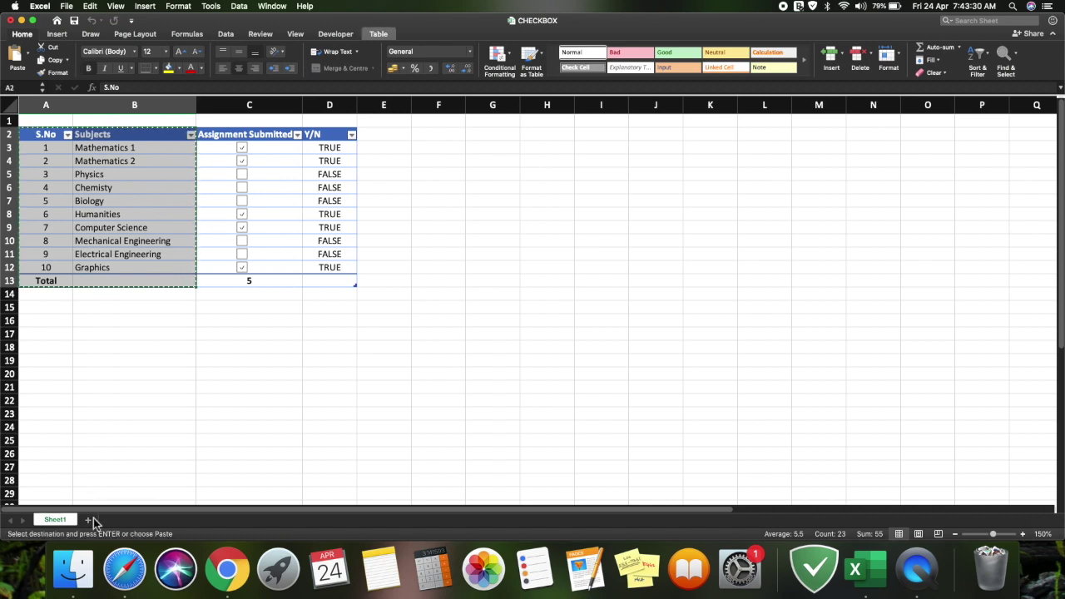
left_click(87, 519)
left_click(43, 132)
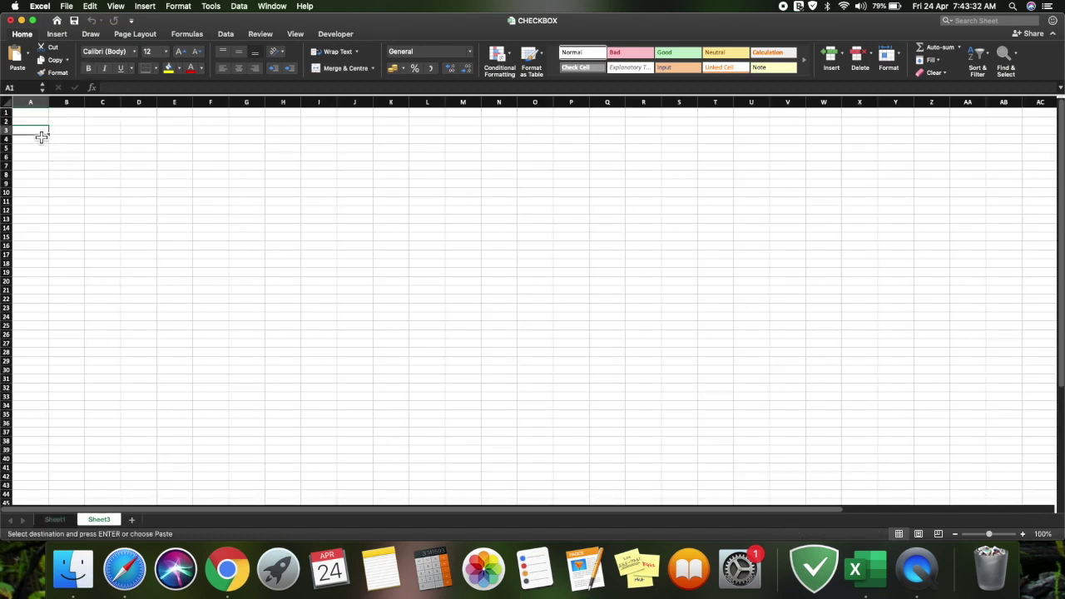
key("super+v")
Widen column B on the new sheet so the longest subject names fit inside it
scroll(216, 279, "up", 3)
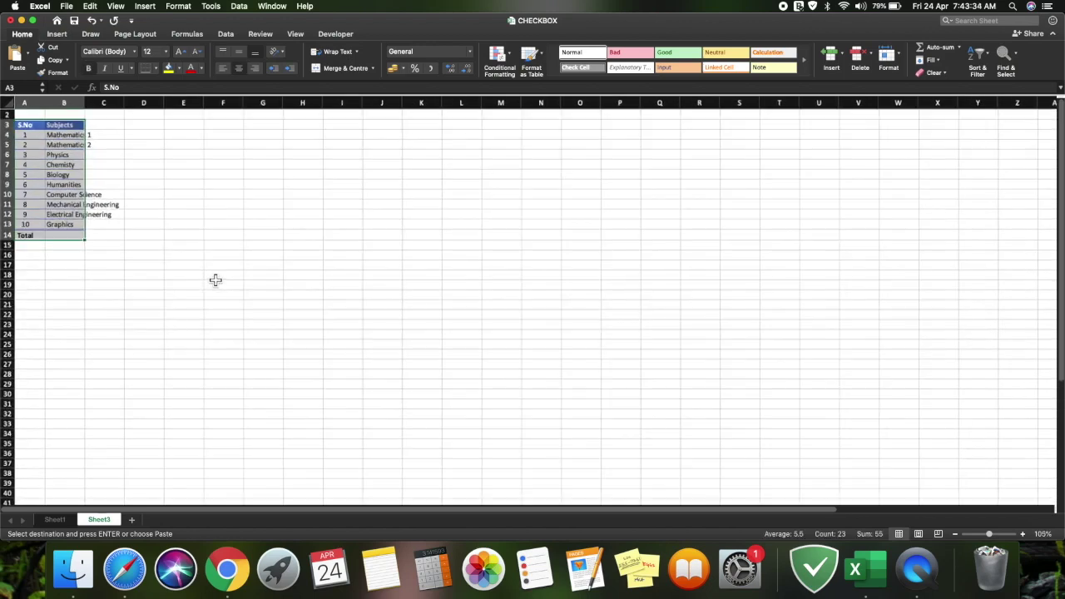
scroll(216, 279, "up", 2)
left_click_drag(315, 351, 38, 375)
scroll(179, 309, "up", 1)
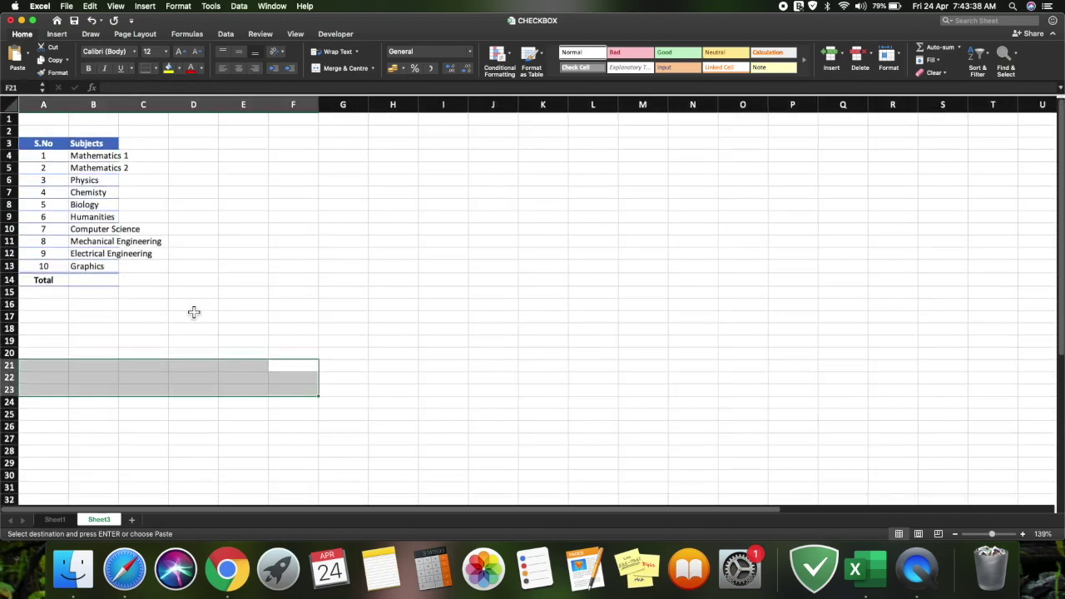
scroll(195, 311, "up", 1)
scroll(197, 313, "up", 1)
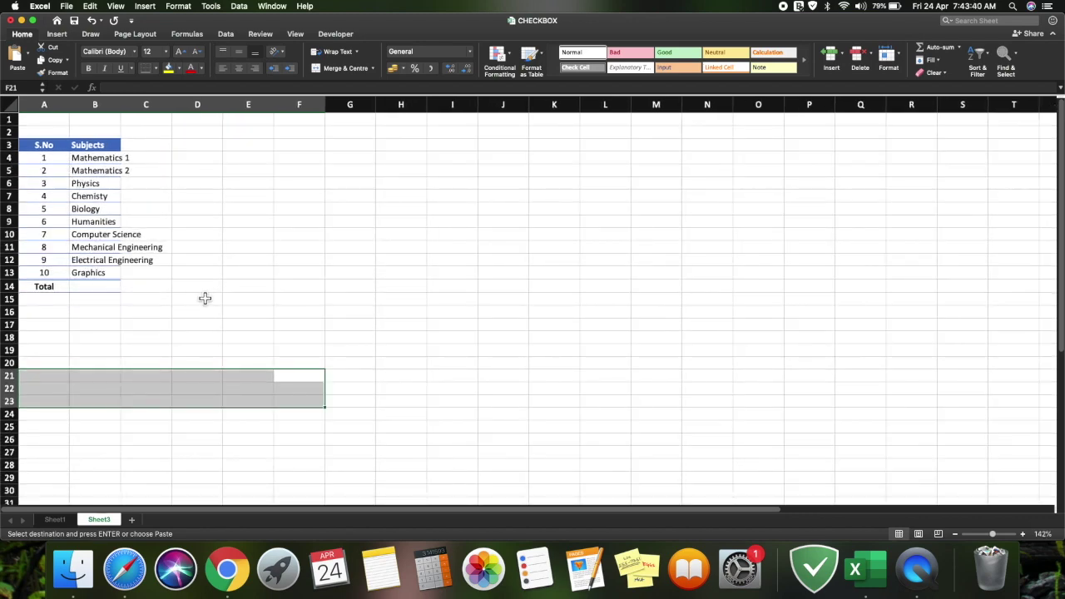
scroll(205, 298, "up", 5)
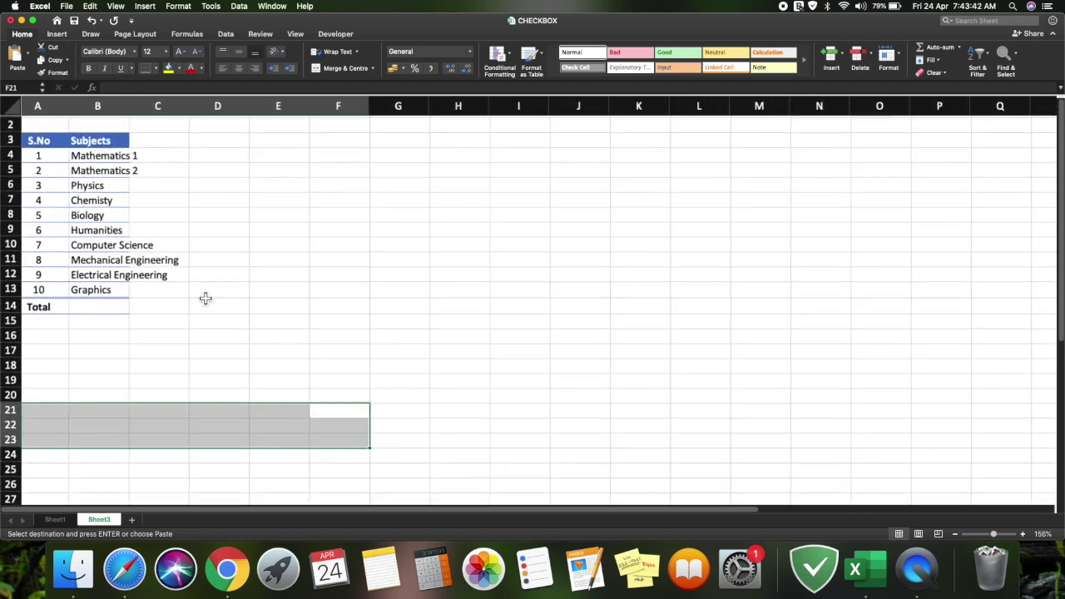
scroll(205, 297, "up", 2)
left_click_drag(273, 369, 5, 356)
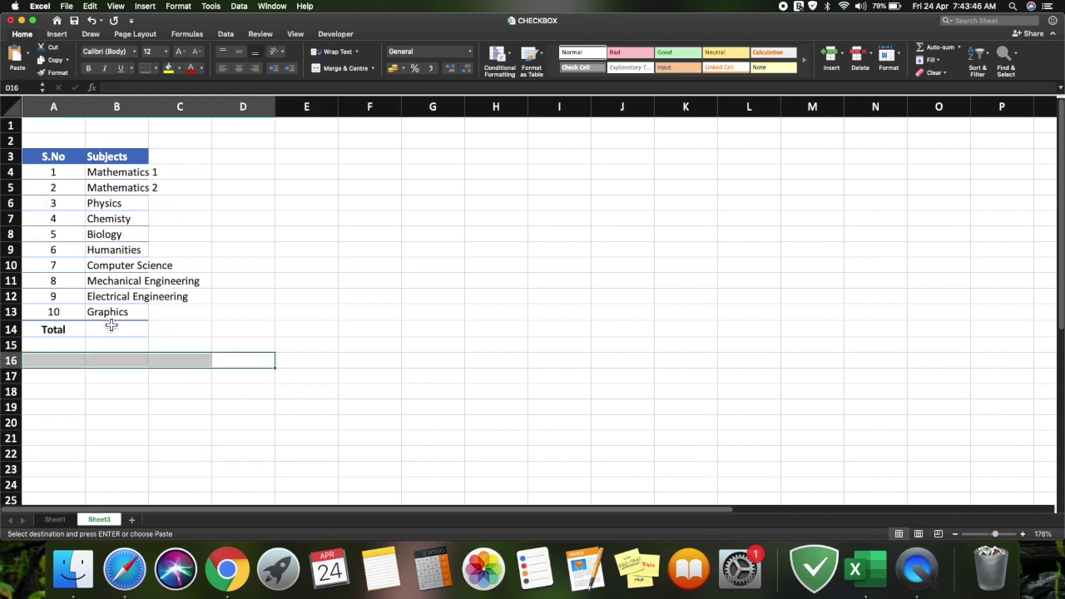
left_click_drag(148, 108, 208, 112)
Enter the header "Assignment Submitted" in cell C3 and autofit the width of column C
left_click(240, 158)
type("A")
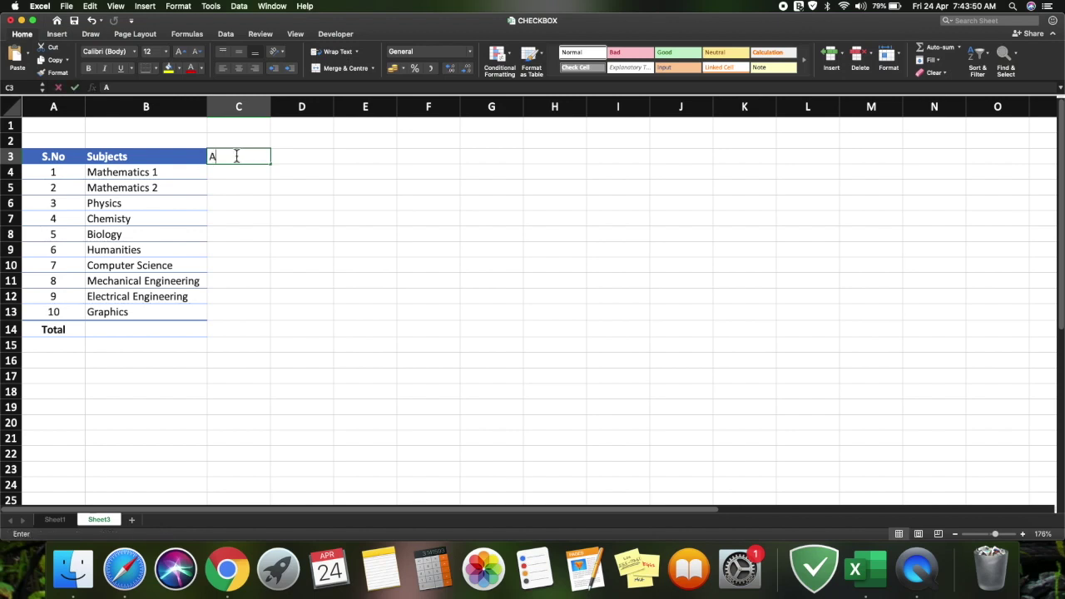
type("ssign")
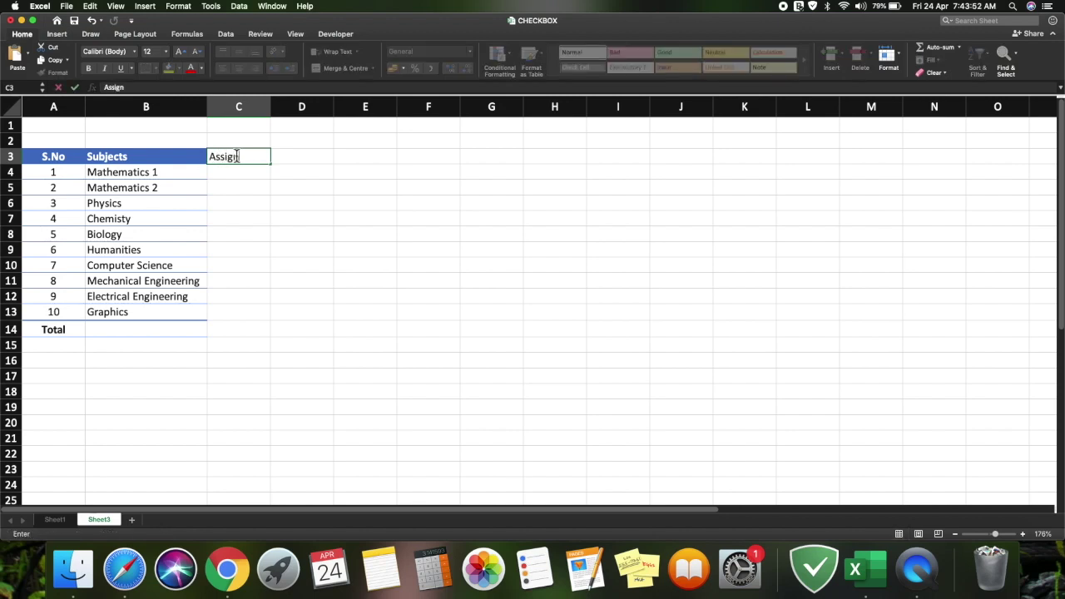
type("ment Submitted")
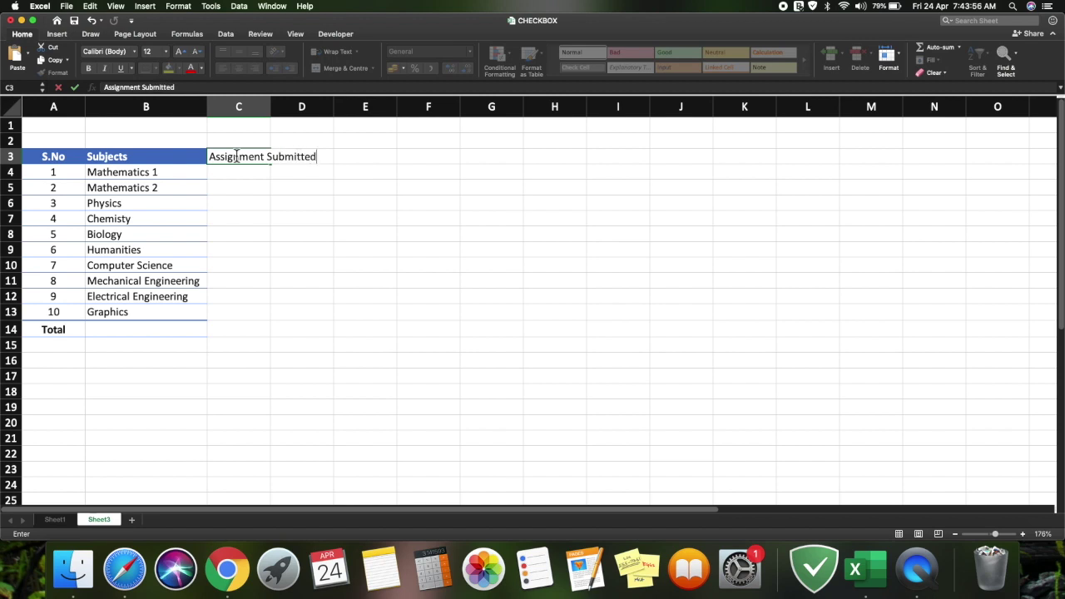
left_click(287, 264)
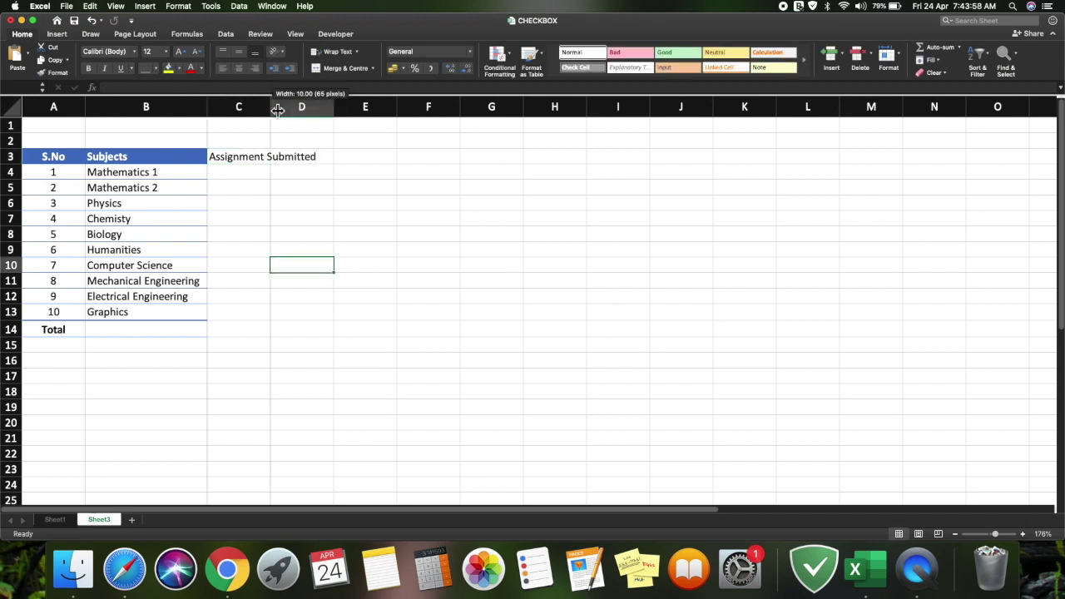
double_click(271, 107)
Enter the header "T/F" in cell D3
left_click(366, 156)
type("T/")
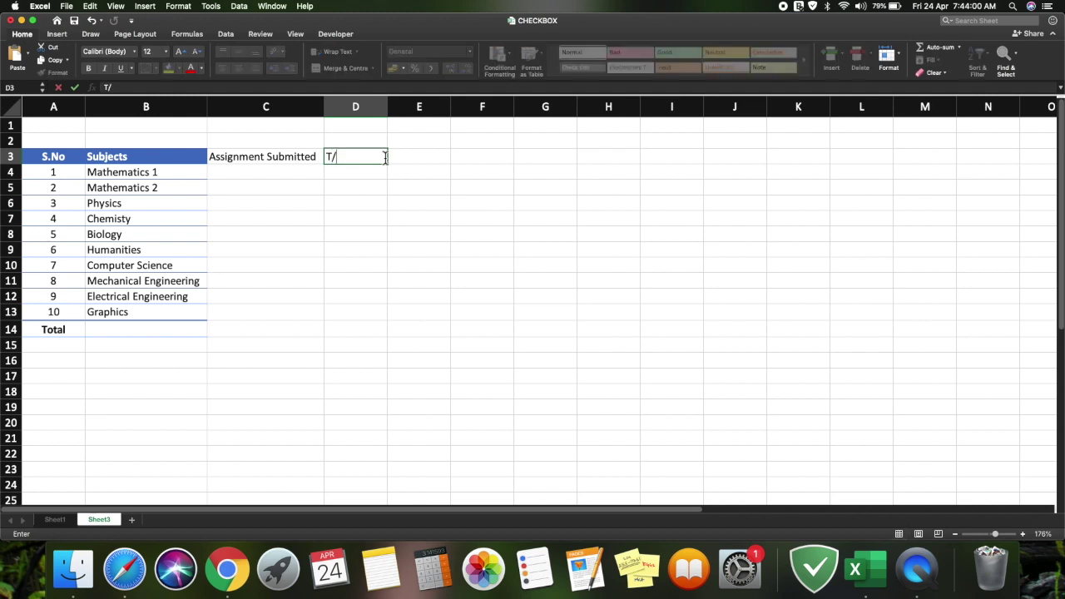
type("F")
left_click(361, 254)
Copy the Subjects header formatting onto C3:D3 and center the text of both headers
left_click(172, 158)
left_click(48, 73)
left_click_drag(262, 162, 352, 160)
left_click(240, 67)
left_click(316, 226)
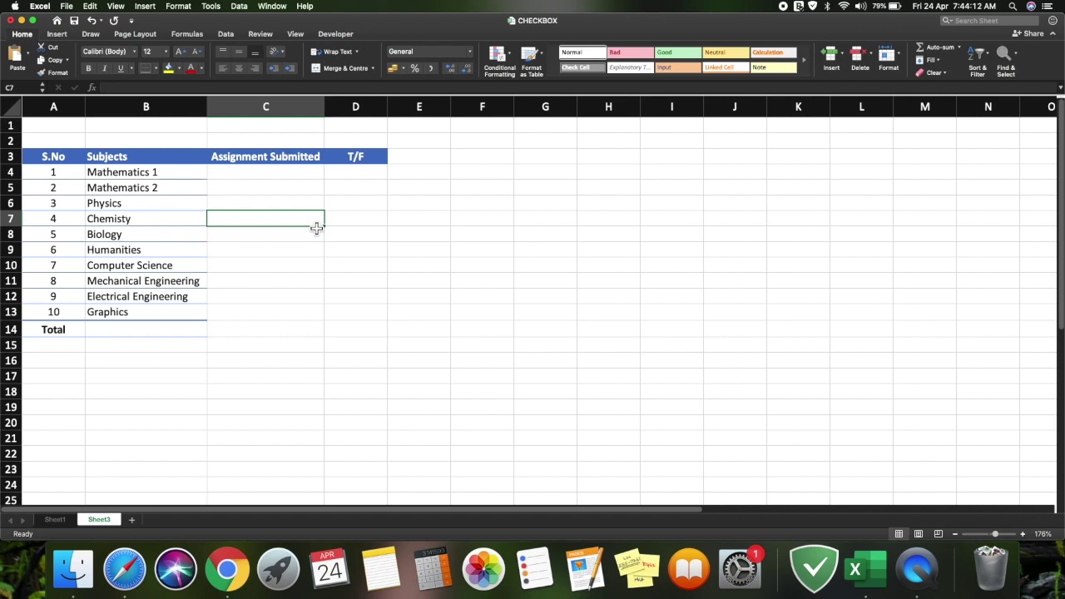
Insert a checkbox form control at cell C4 and shrink its frame to about the row's height
left_click(333, 34)
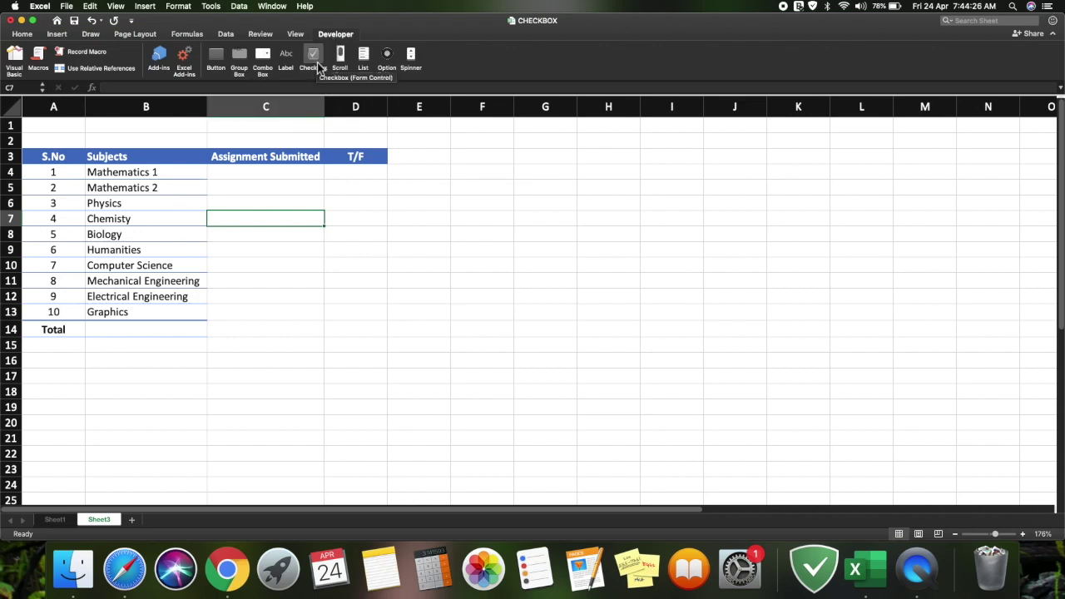
left_click(317, 65)
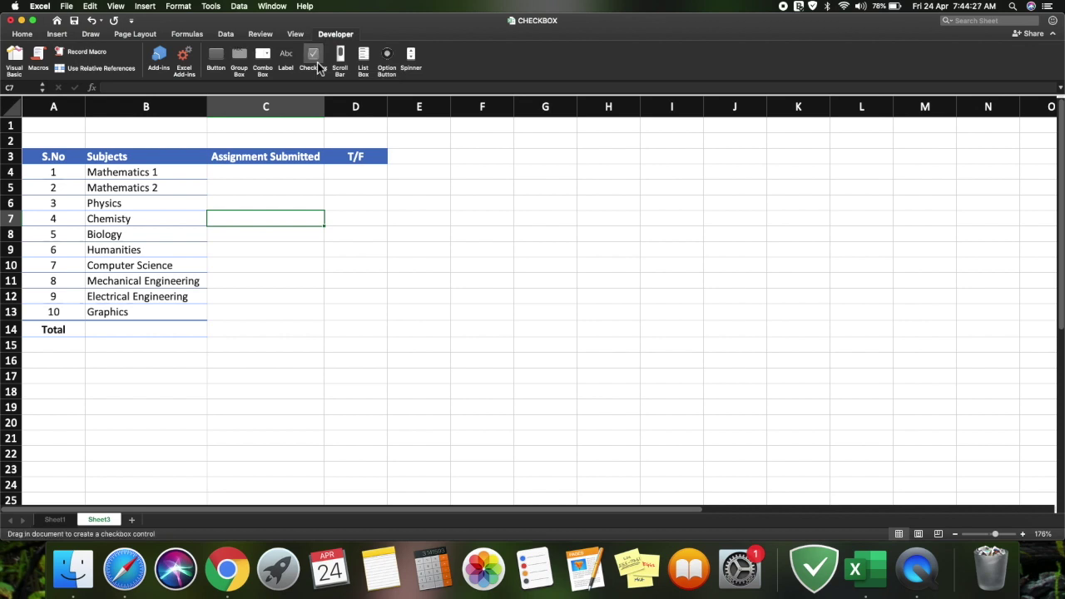
left_click(256, 175)
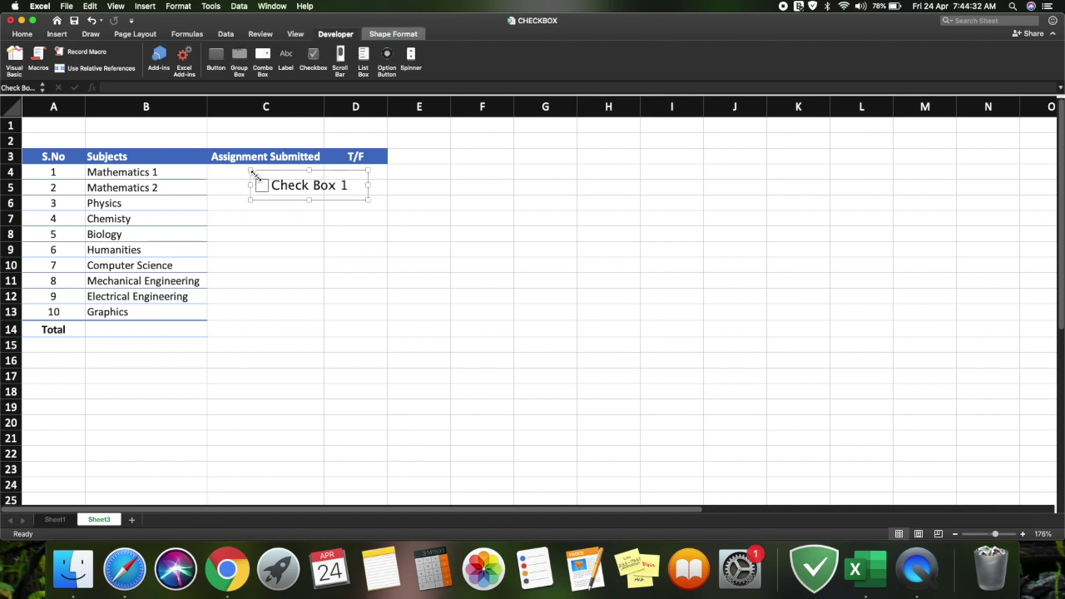
left_click_drag(333, 203, 340, 182)
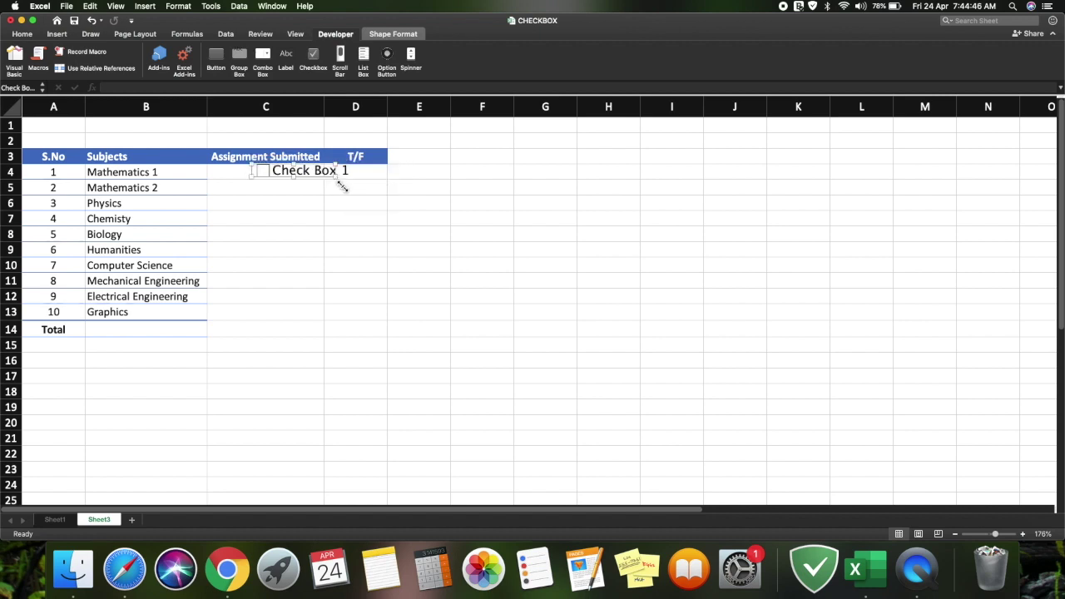
Remove the caption text from the checkbox in the Mathematics 1 row
left_click_drag(297, 172, 354, 200)
left_click(283, 174)
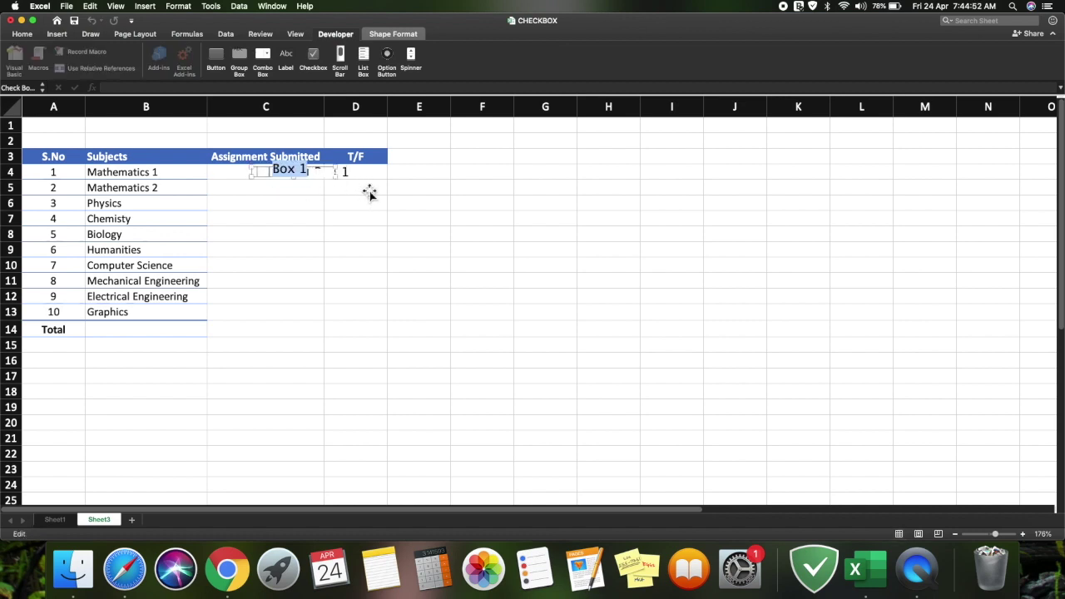
left_click(282, 233)
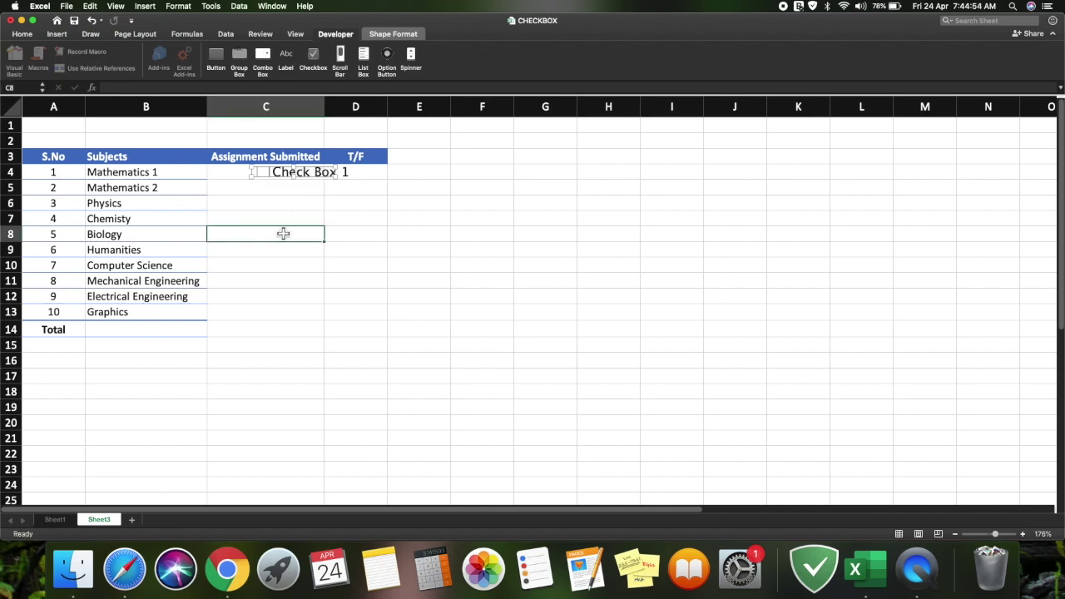
left_click(304, 183)
left_click(286, 182)
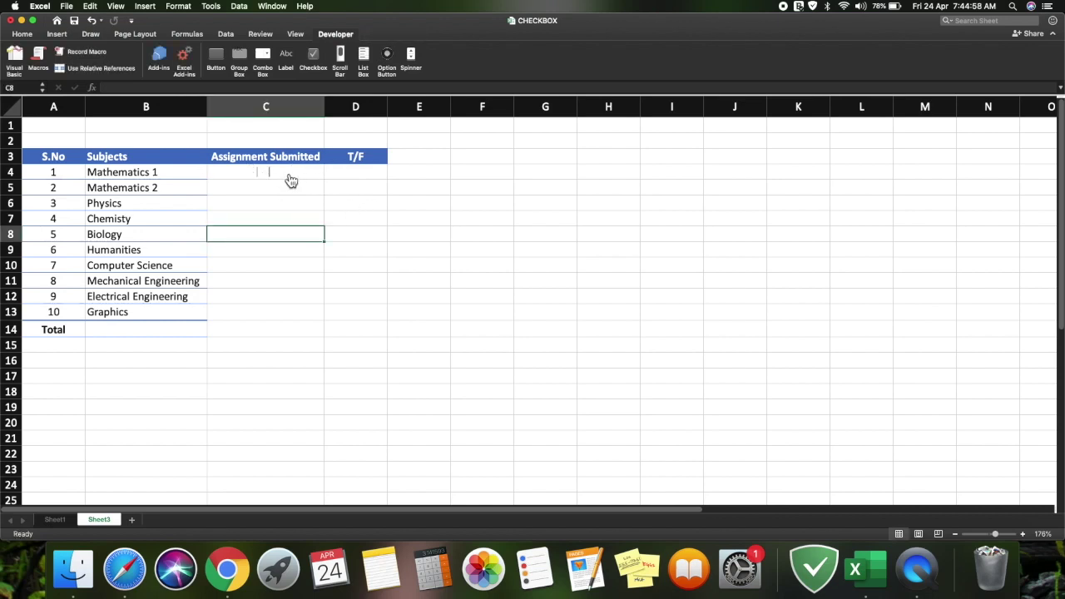
Adjust the frame and position of the captionless checkbox so its full square fits centered in cell C4
right_click(273, 172)
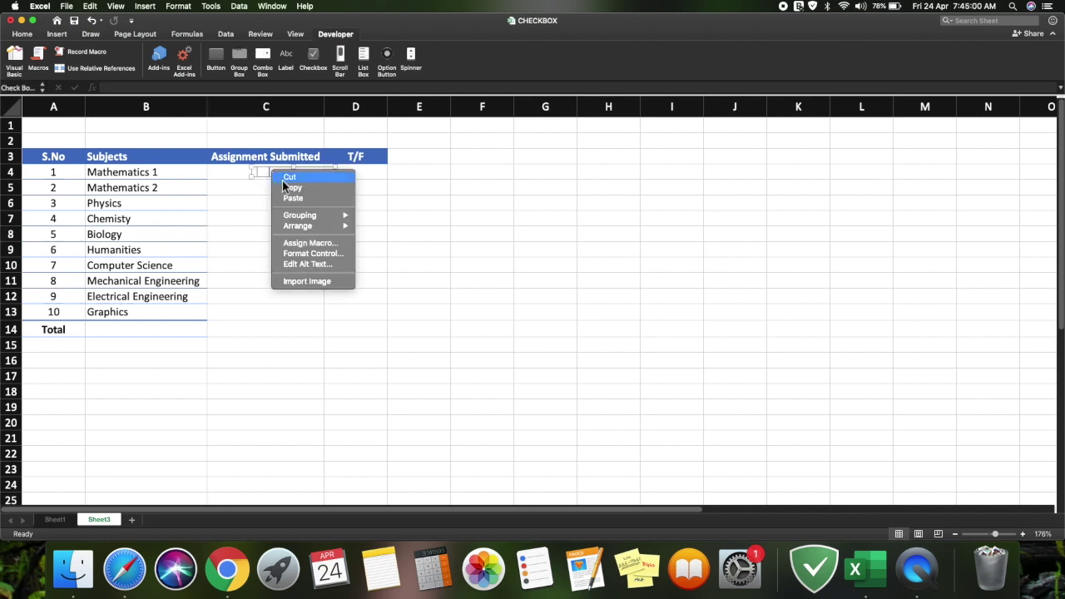
left_click(285, 185)
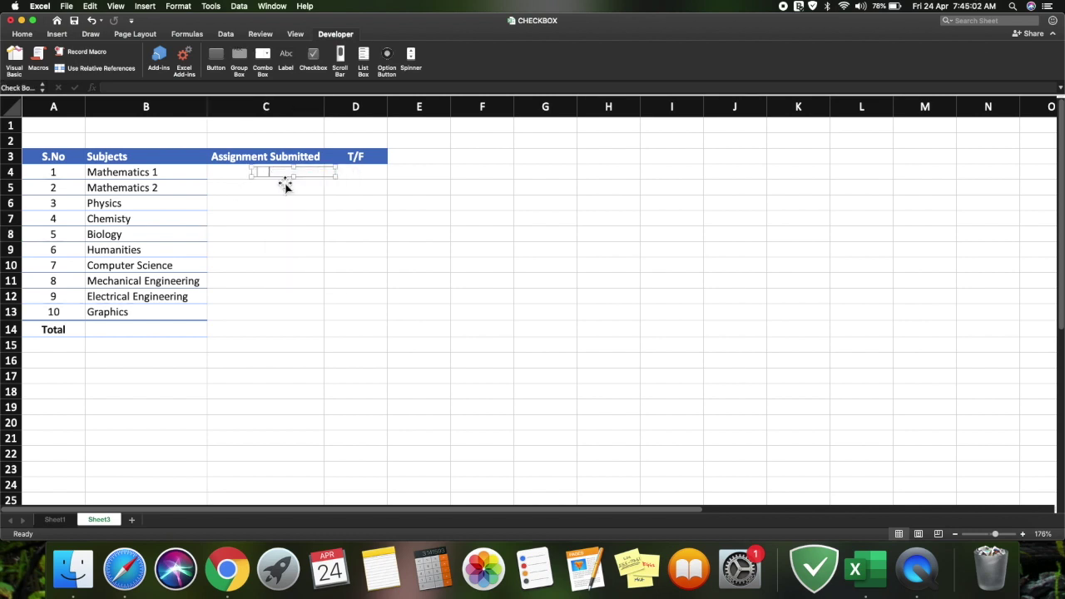
left_click_drag(297, 181, 311, 173)
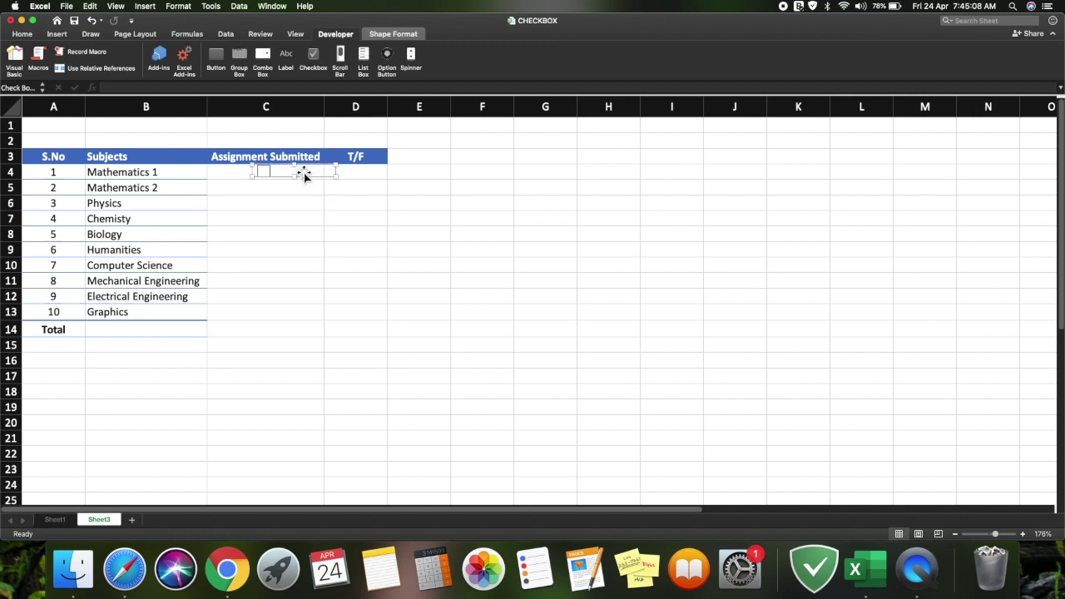
left_click_drag(302, 181, 299, 183)
left_click(295, 195)
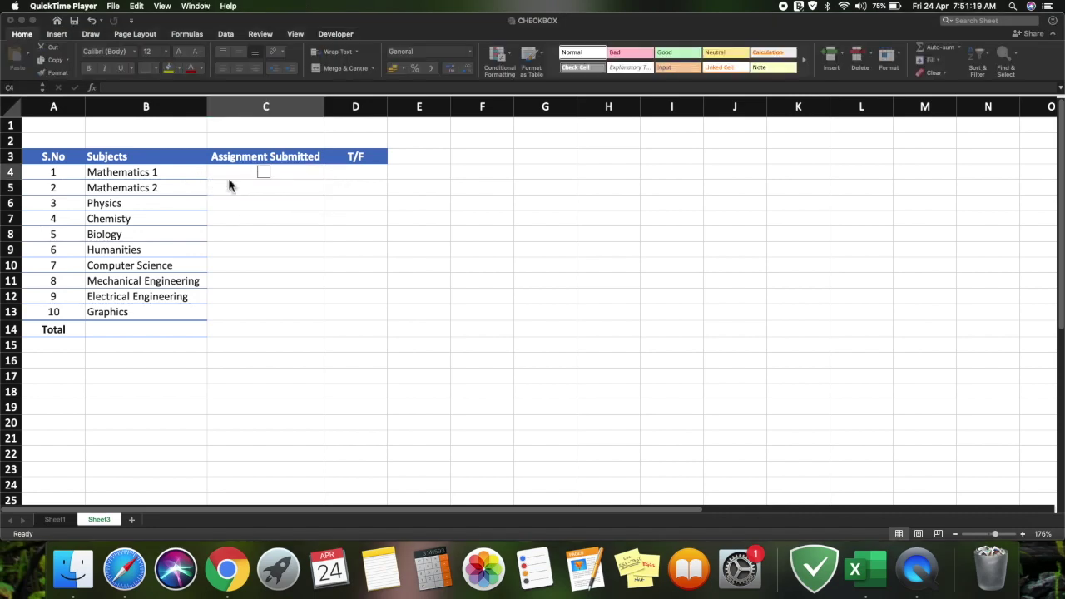
Copy the checkbox cell C4 into each cell from C5 to C13, down to the Graphics row
left_click(230, 178)
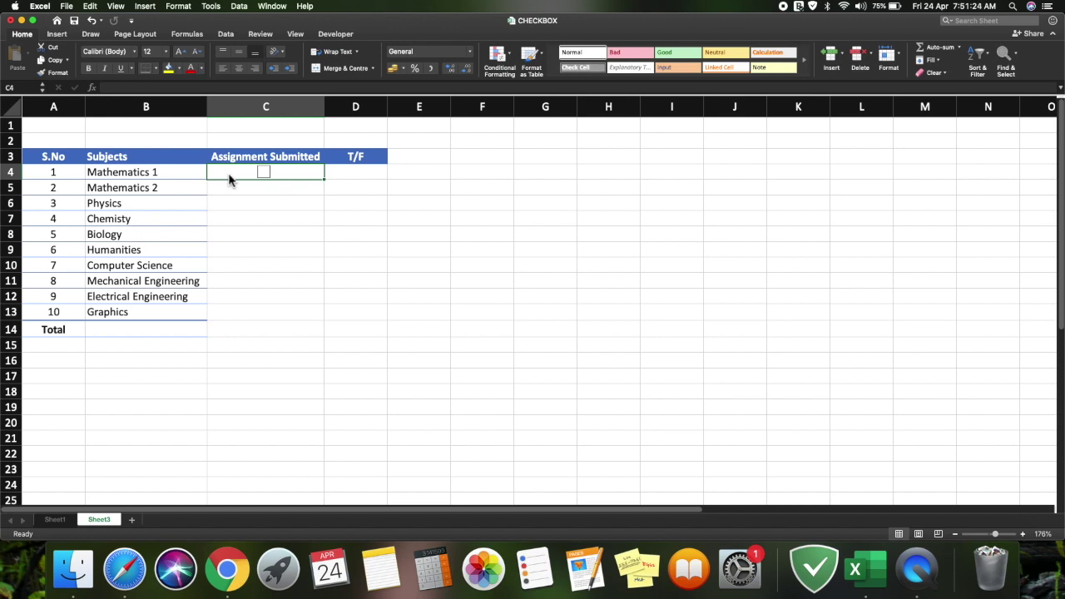
key("cmd+c")
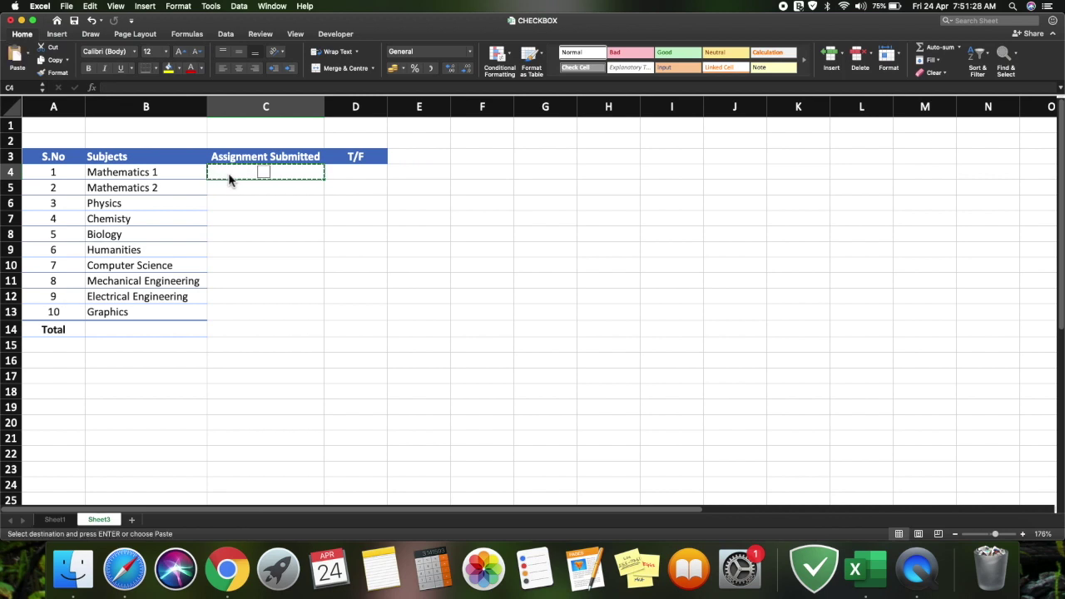
key("Down")
key("cmd+v")
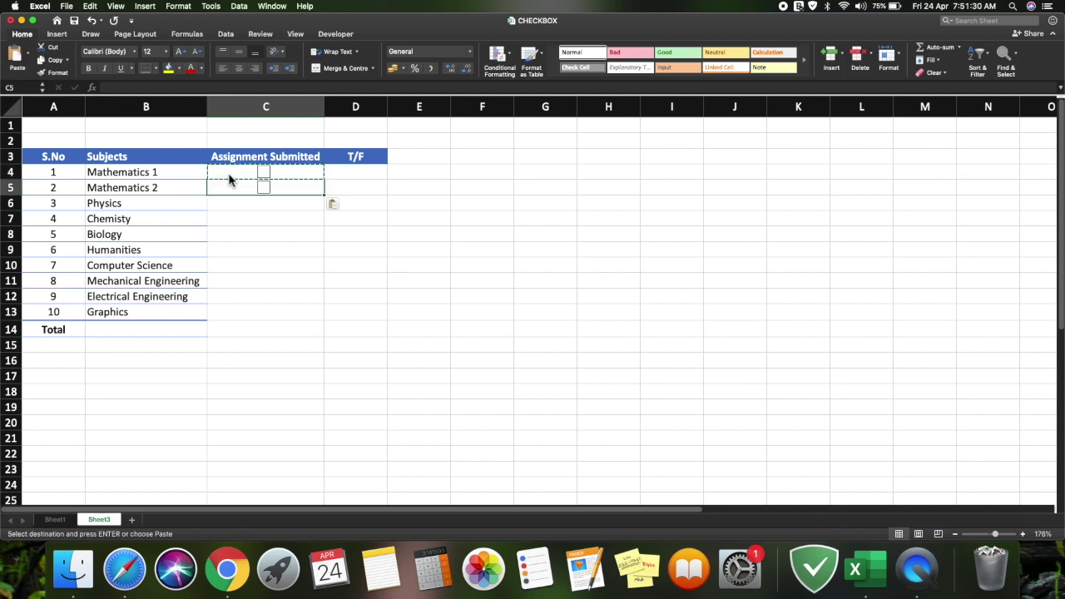
key("Down")
key("cmd+v")
key("Down")
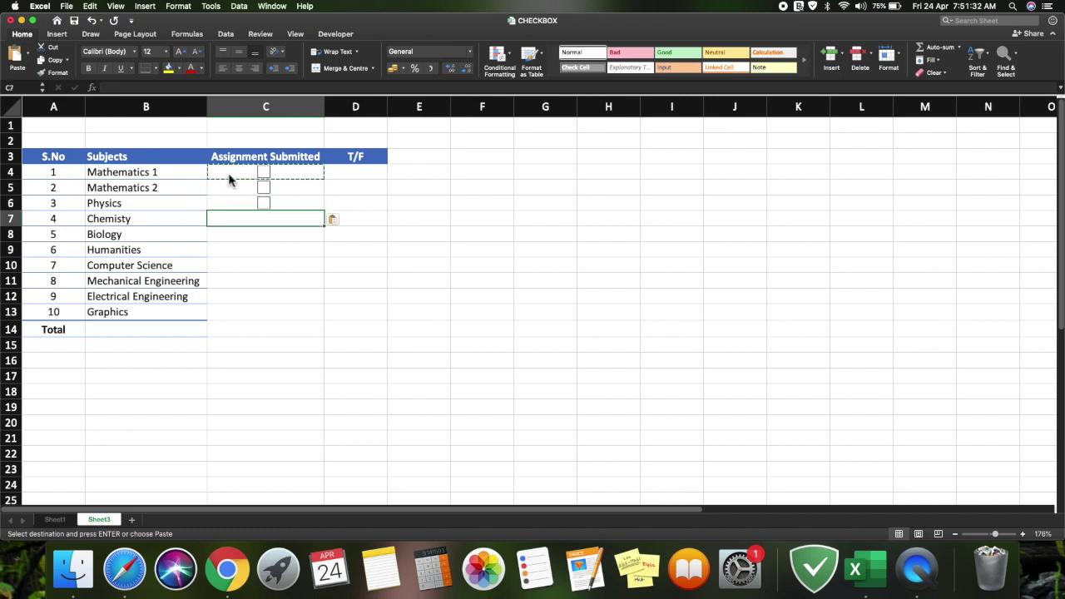
key("cmd+v")
key("Down")
key("super+v")
key("Down")
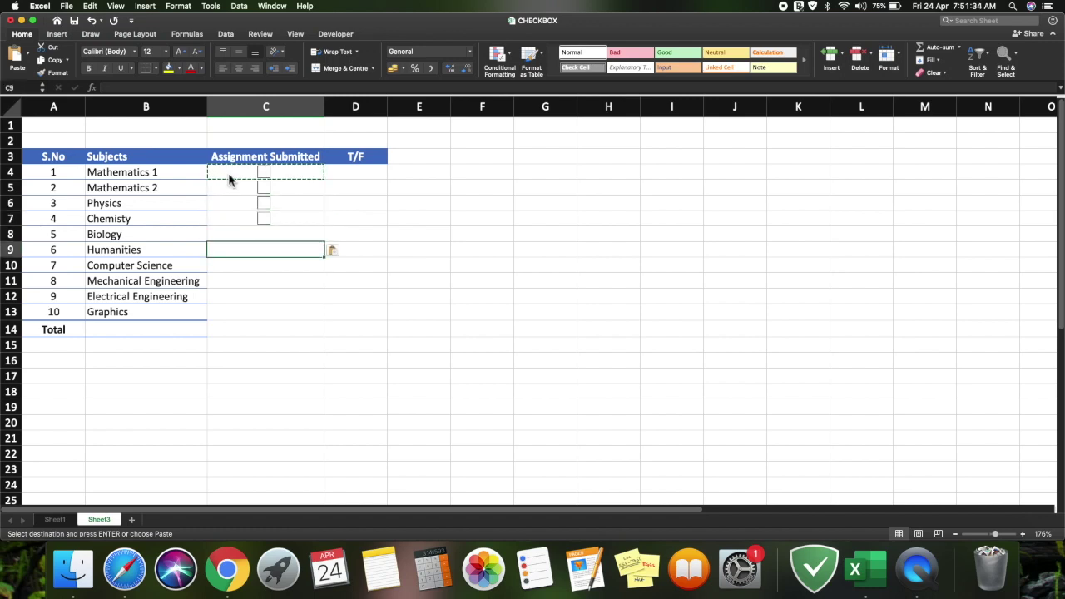
key("super+v")
key("Down")
key("super+v")
key("Down")
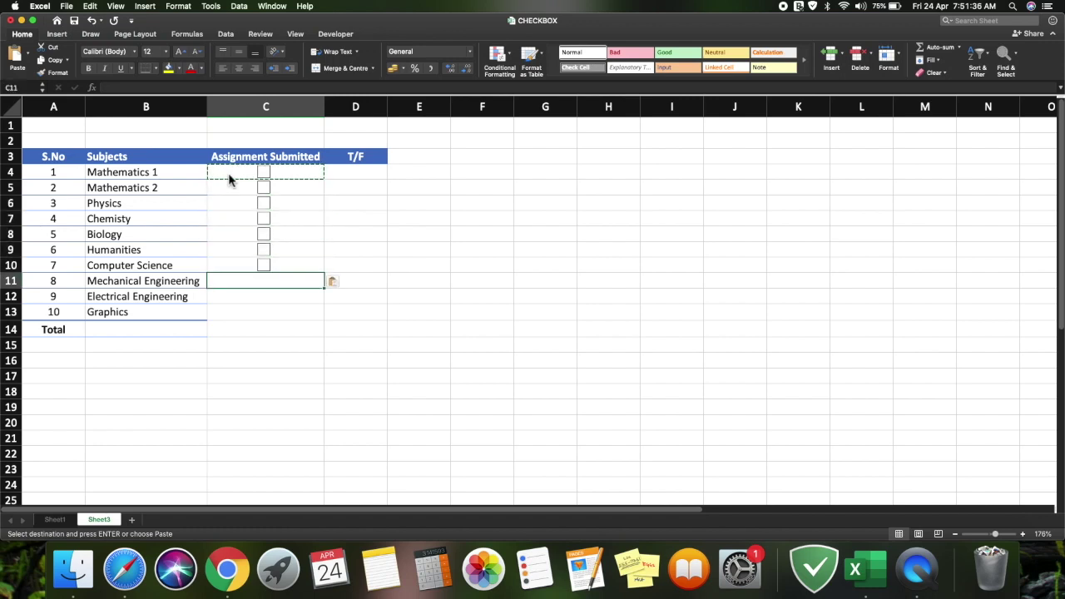
key("super+v")
key("Down")
key("super+v")
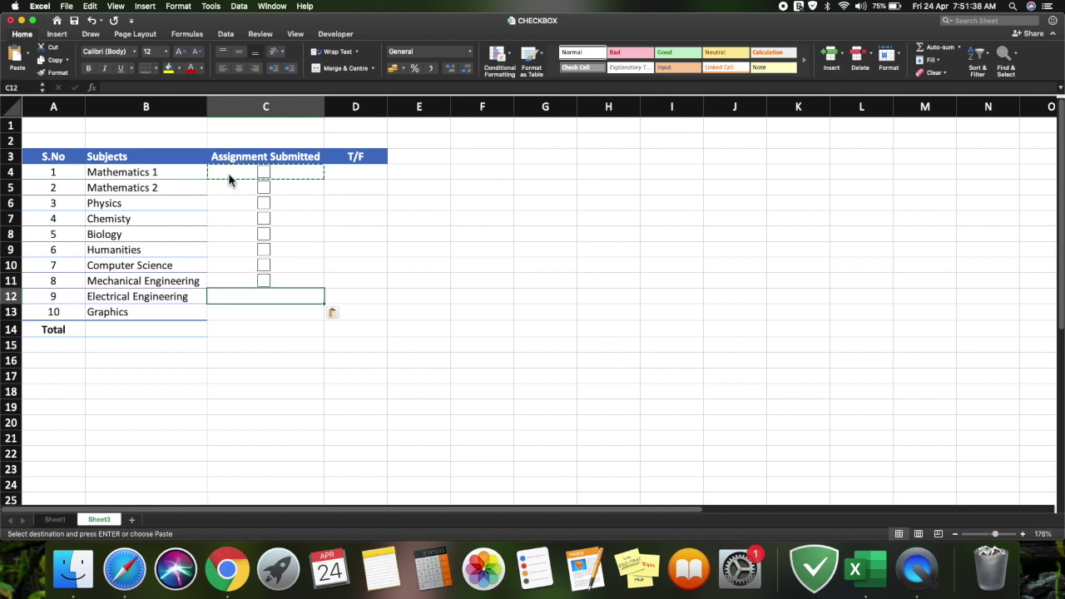
key("Down")
key("super+v")
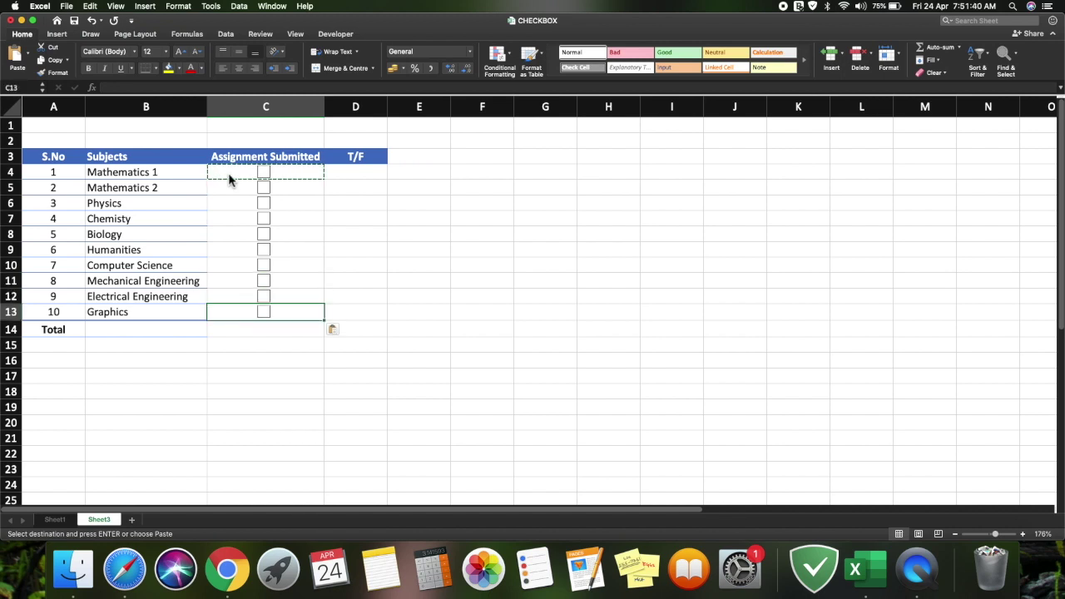
left_click(294, 380)
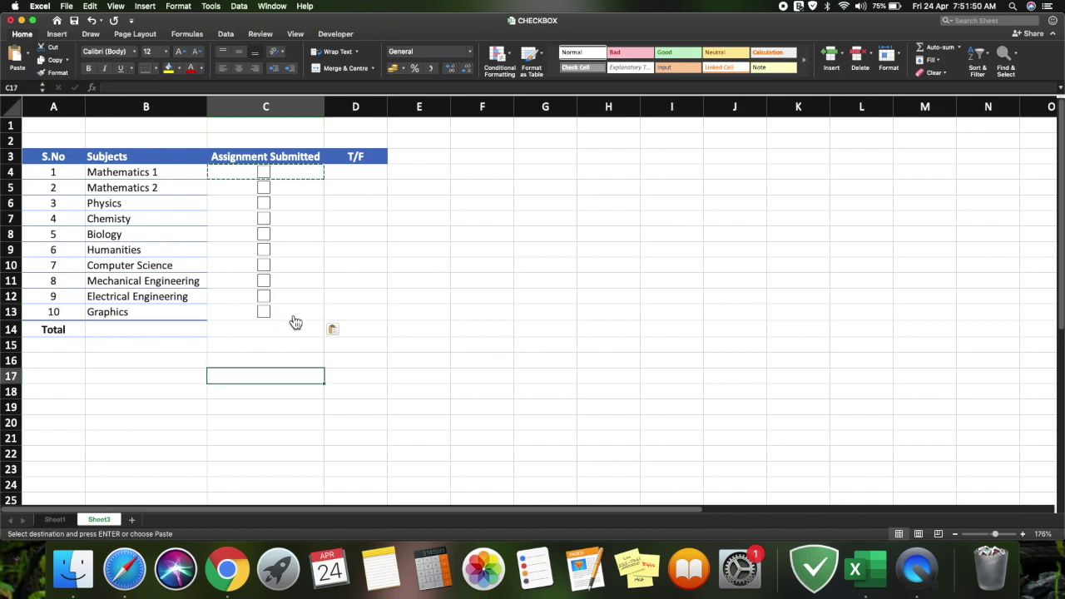
left_click(224, 314)
key("Escape")
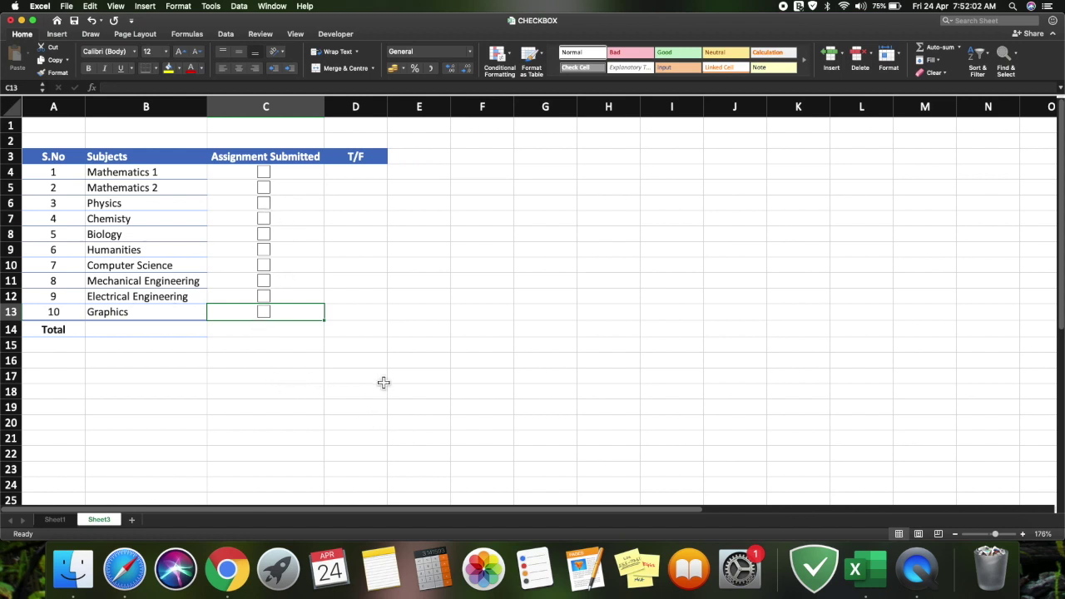
Turn on Select Objects and delete the checkboxes in the Computer Science, Mechanical Engineering, Electrical Engineering and Graphics rows
left_click(1010, 72)
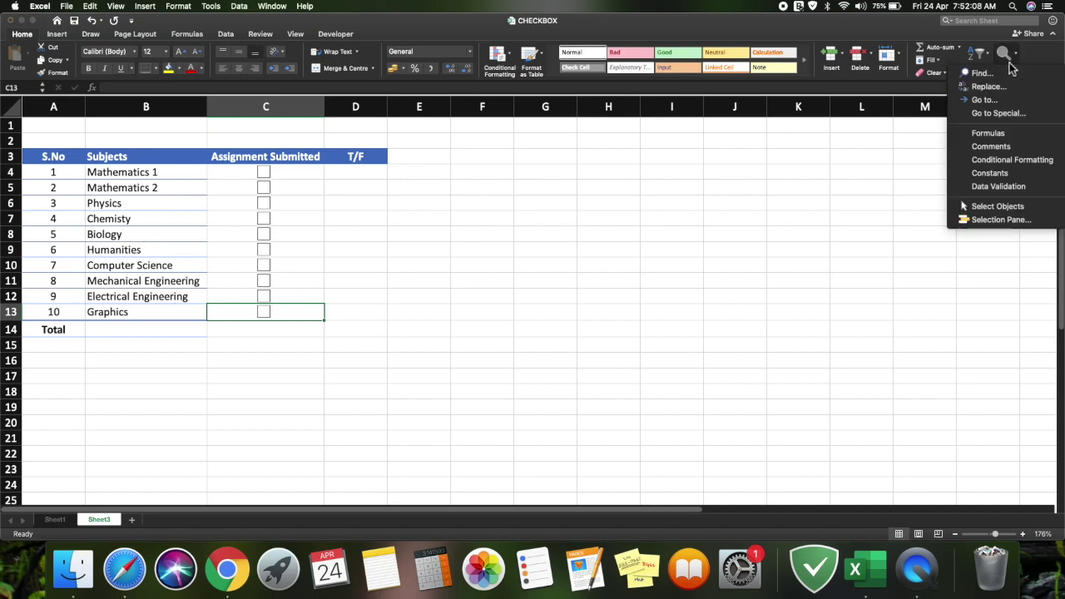
left_click(1032, 214)
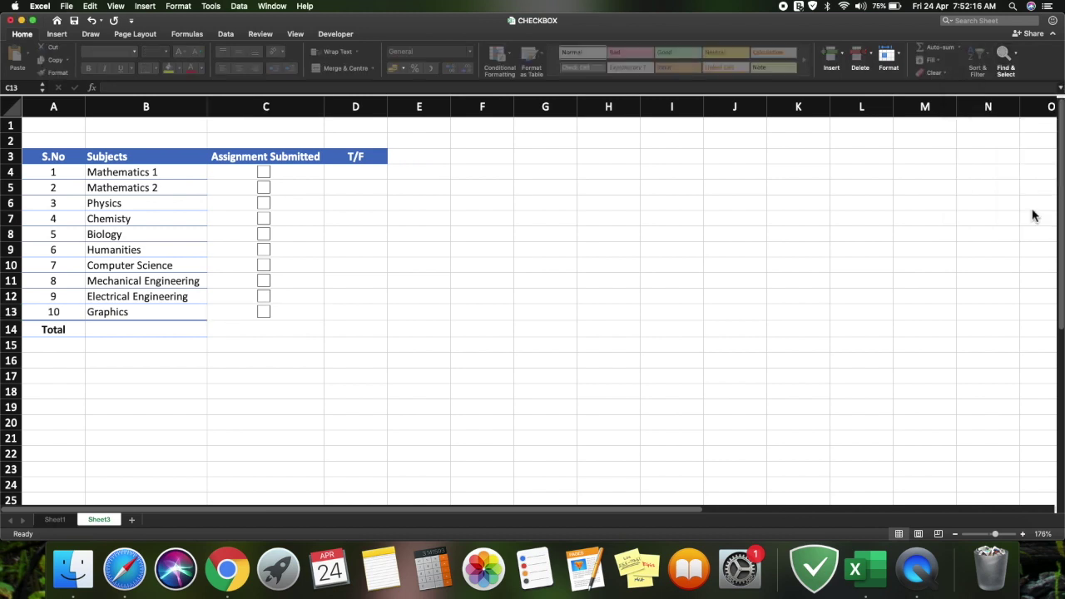
left_click(265, 313)
left_click(265, 297)
left_click(269, 313)
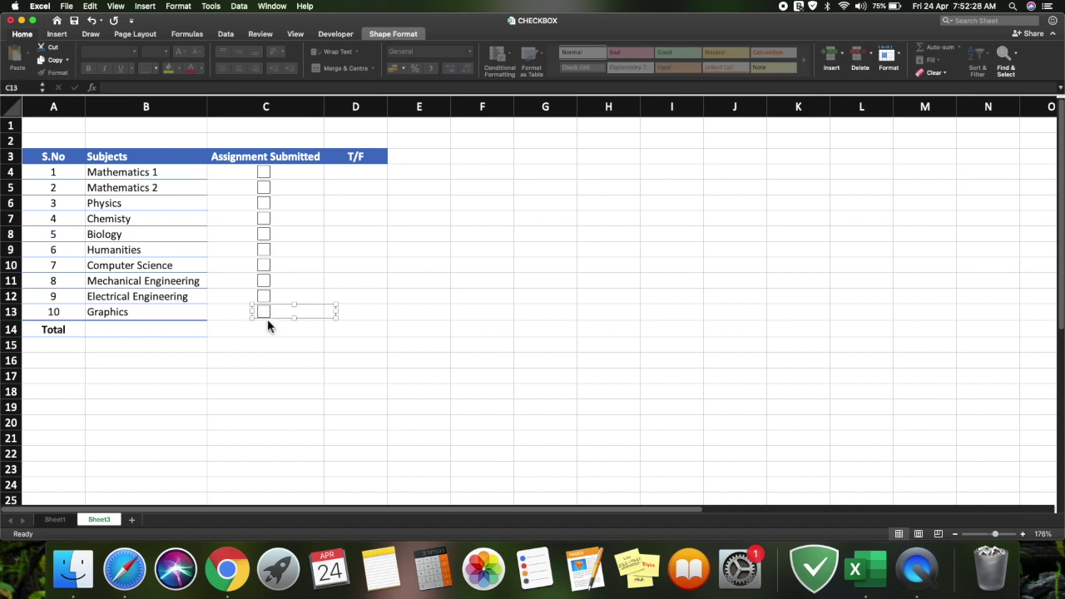
left_click(269, 320)
left_click(267, 297)
key("Delete")
left_click(266, 282)
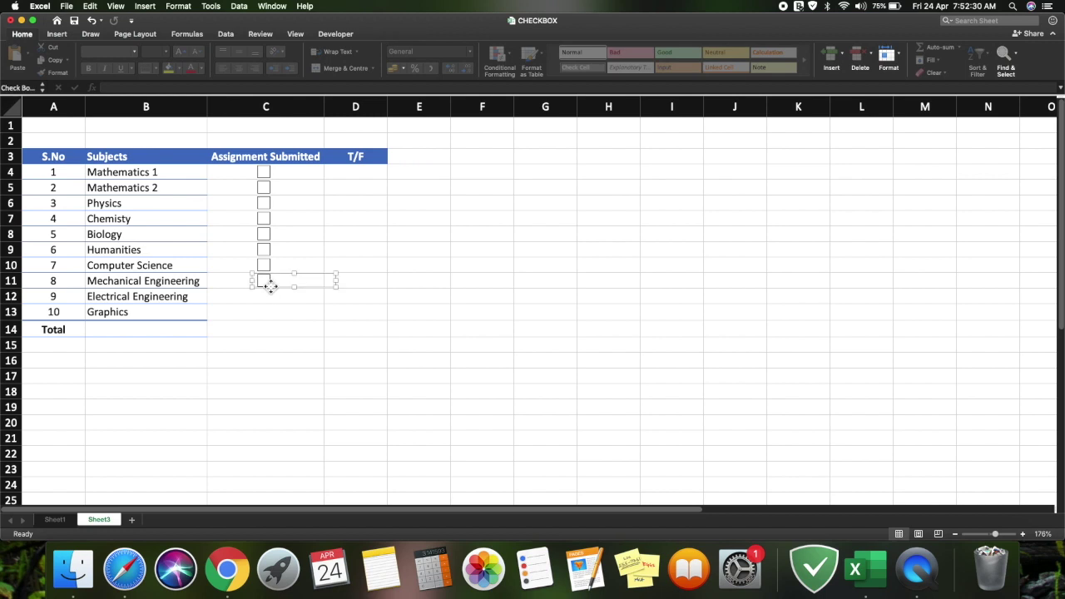
key("Delete")
left_click(267, 266)
key("Delete")
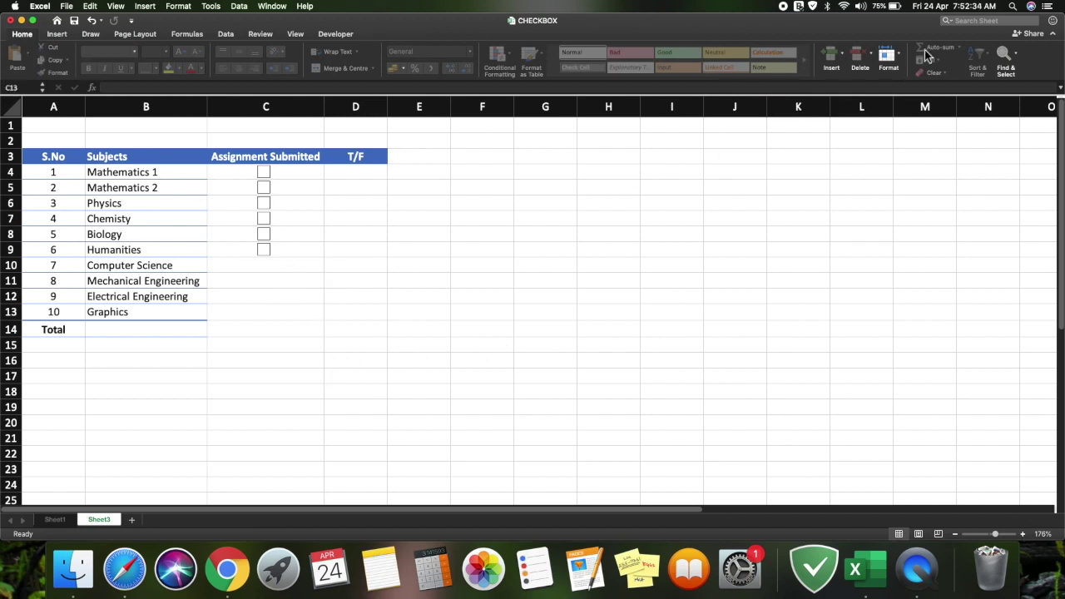
Turn off Select Objects mode and select cell C10 in the Computer Science row
left_click(1007, 73)
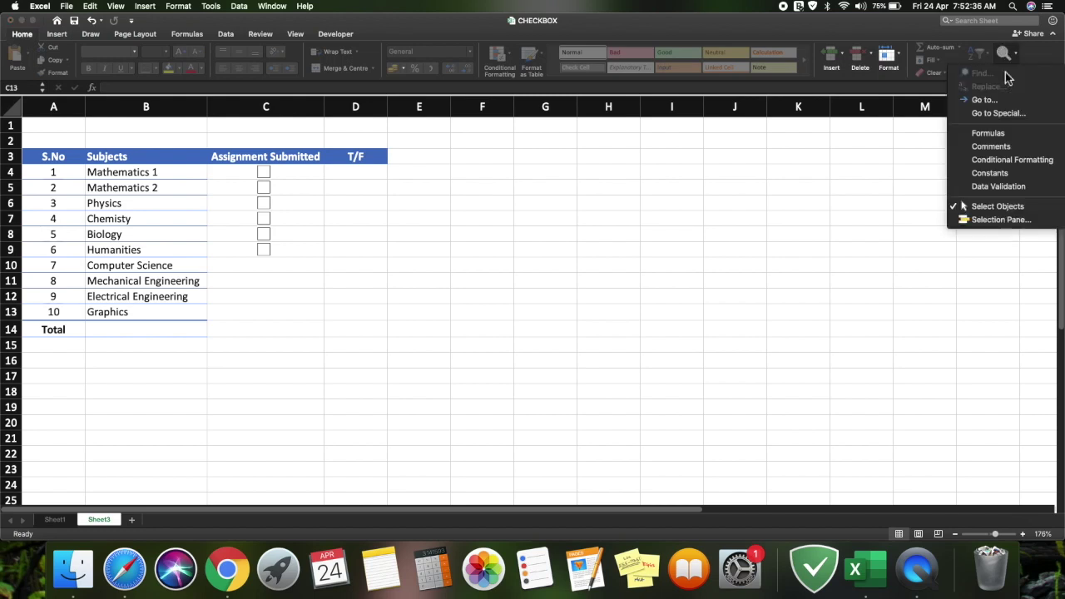
left_click(985, 208)
left_click(262, 269)
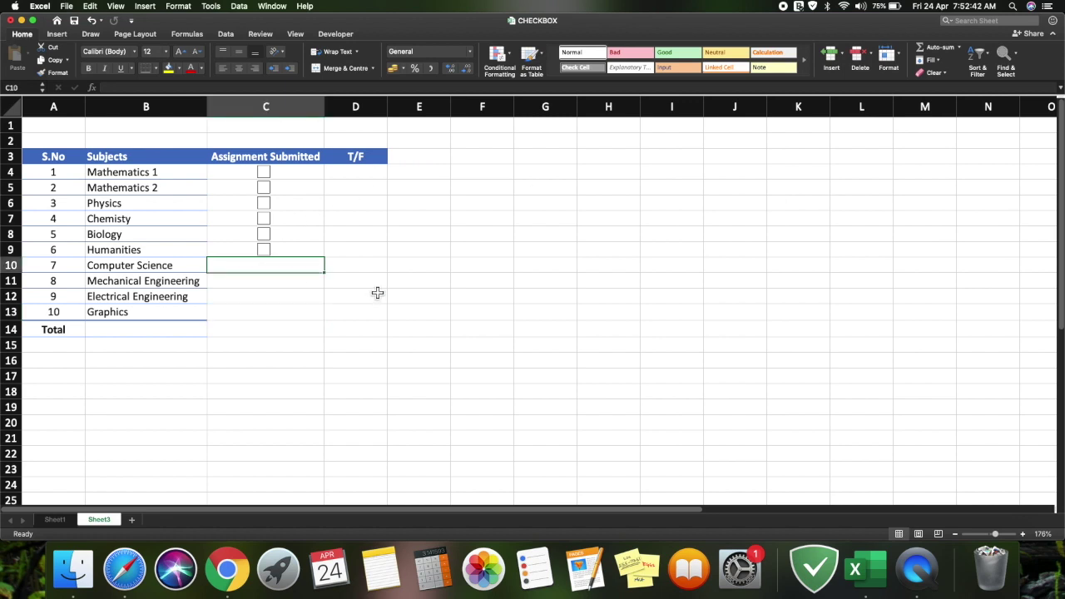
Copy the Humanities checkbox cell C9 into each cell from C10 to C13, down to the Graphics row
left_click(223, 255)
key("super+c")
key("Down")
key("super+v")
key("Down")
key("super+v")
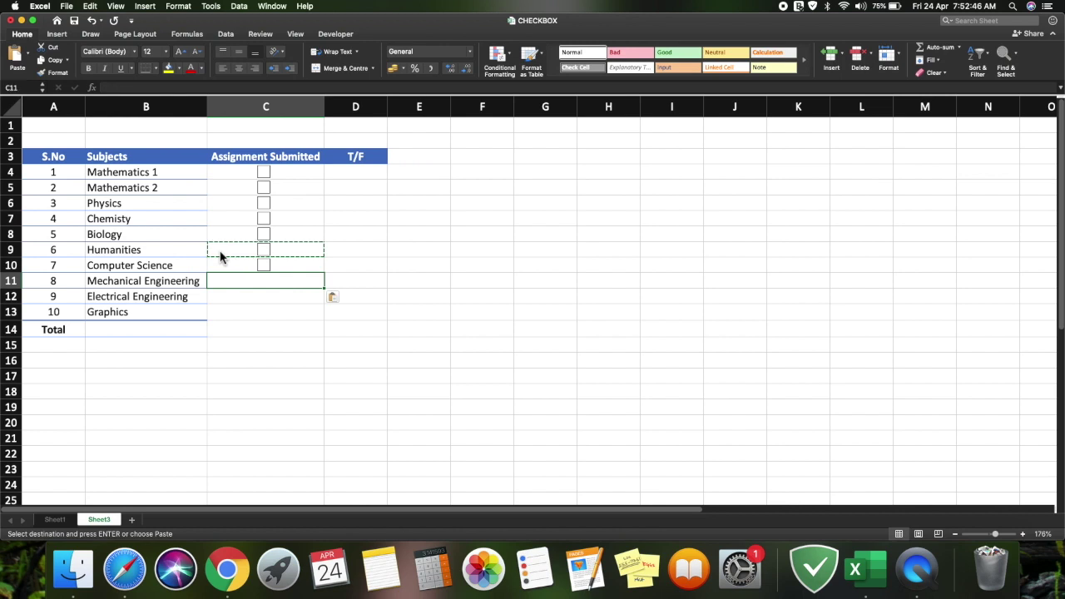
key("Down")
key("super+v")
key("Down")
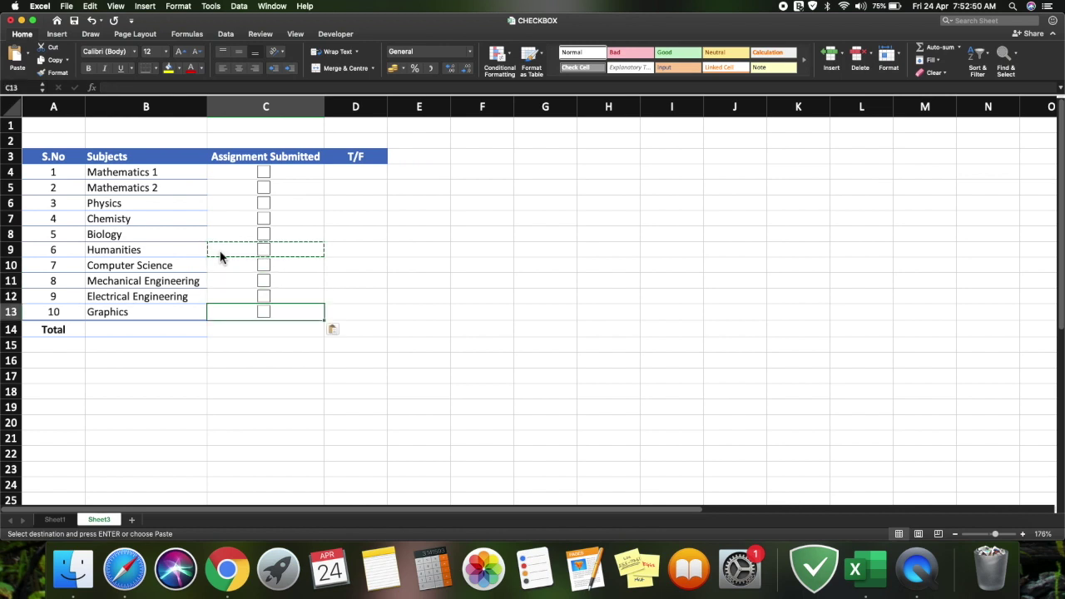
left_click(244, 352)
double_click(244, 352)
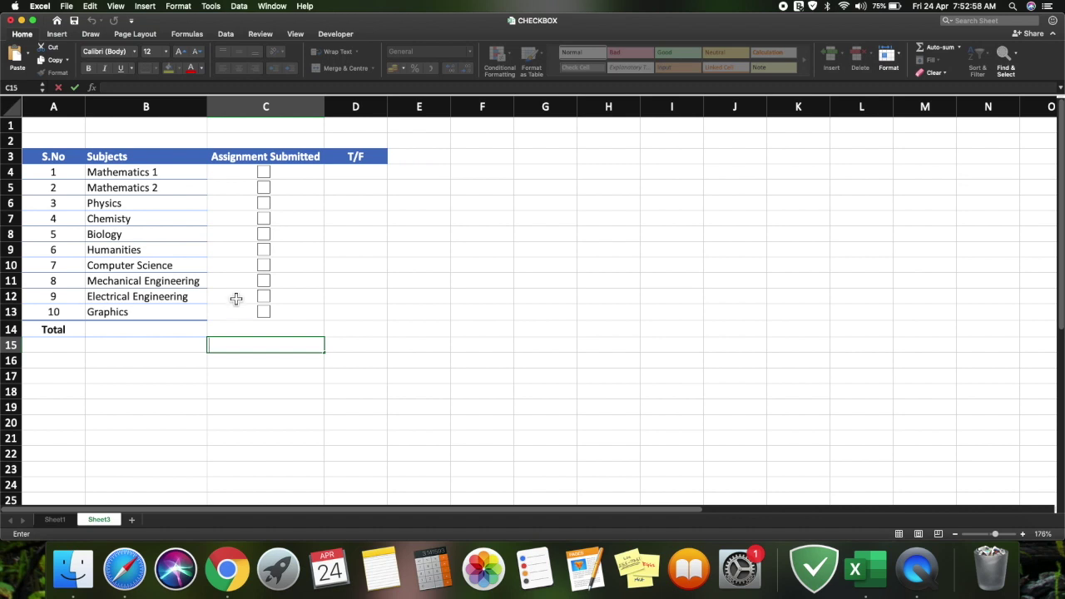
Test the Mathematics 1, Mathematics 2 and Physics checkboxes by ticking and unticking each one
left_click(266, 175)
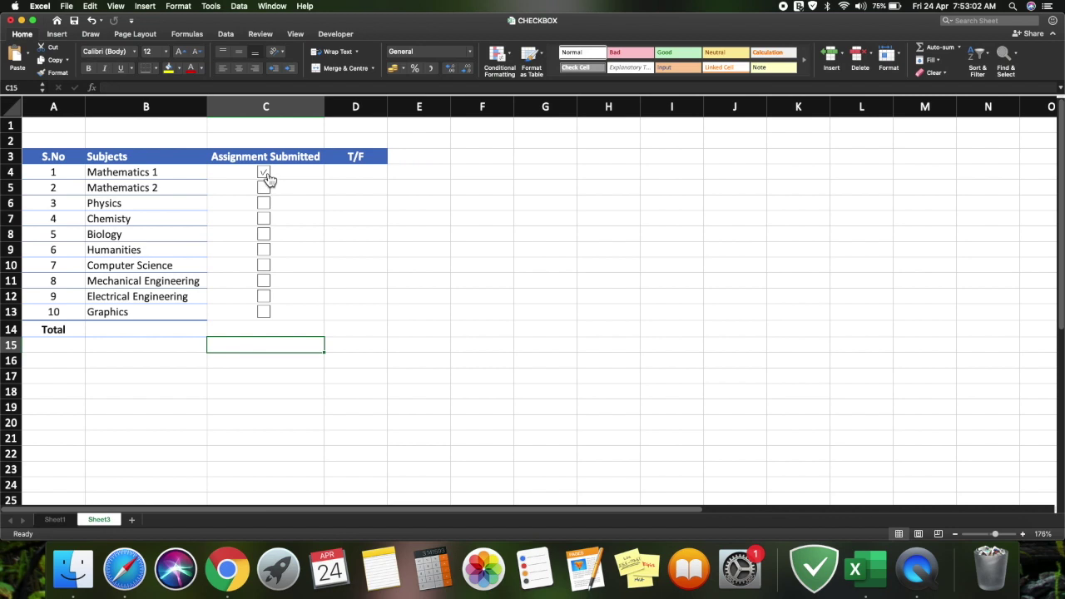
left_click(265, 188)
left_click(269, 205)
left_click(265, 188)
left_click(265, 174)
left_click(265, 205)
Link the Mathematics 1 checkbox to cell $D$4 in the T/F column and check that cell's content
right_click(266, 173)
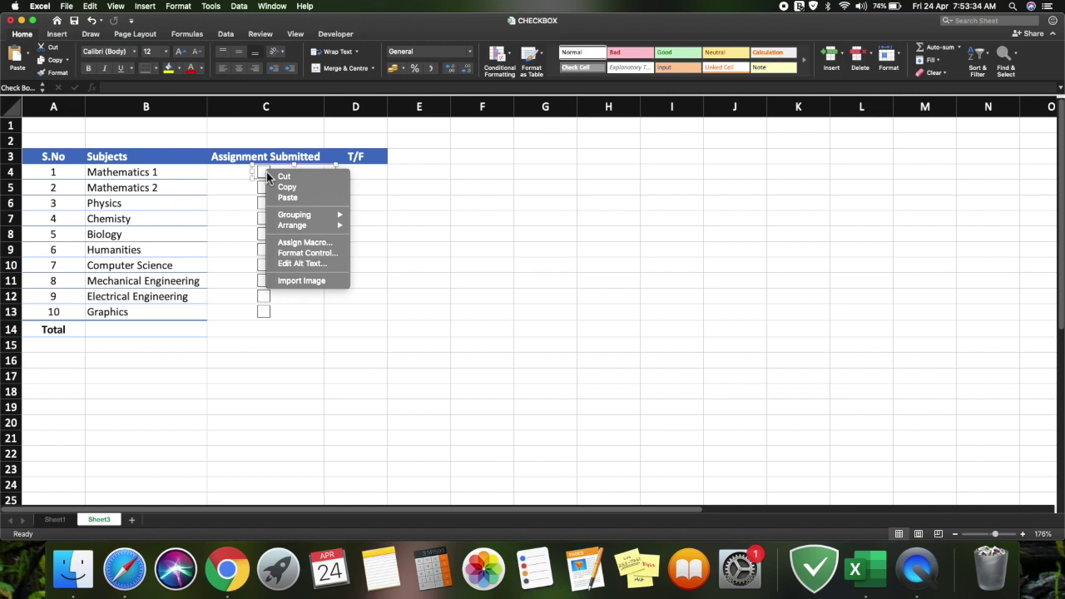
left_click(324, 256)
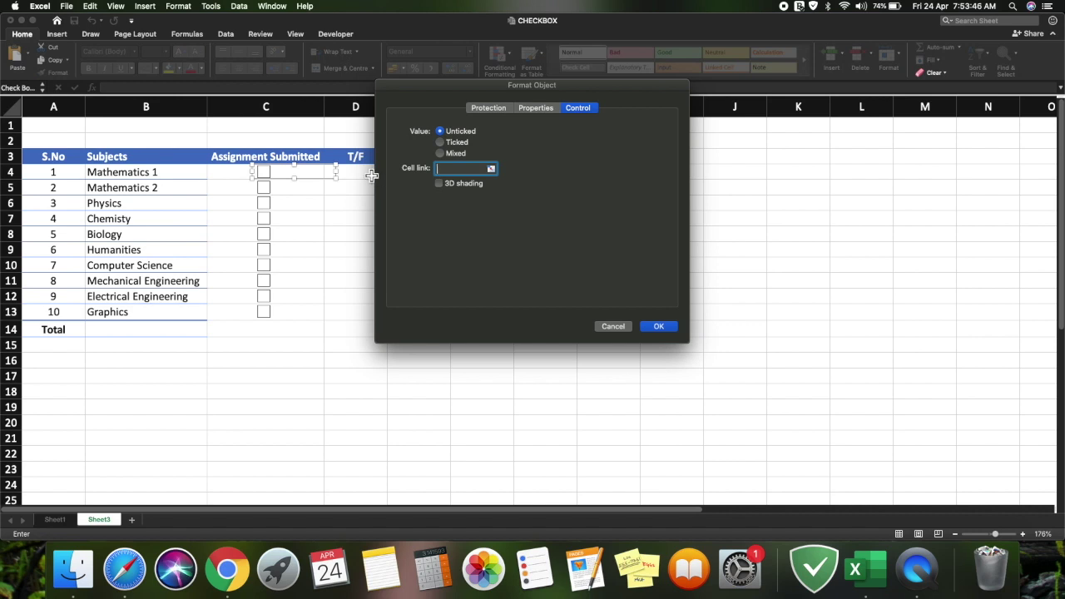
left_click_drag(416, 88, 512, 111)
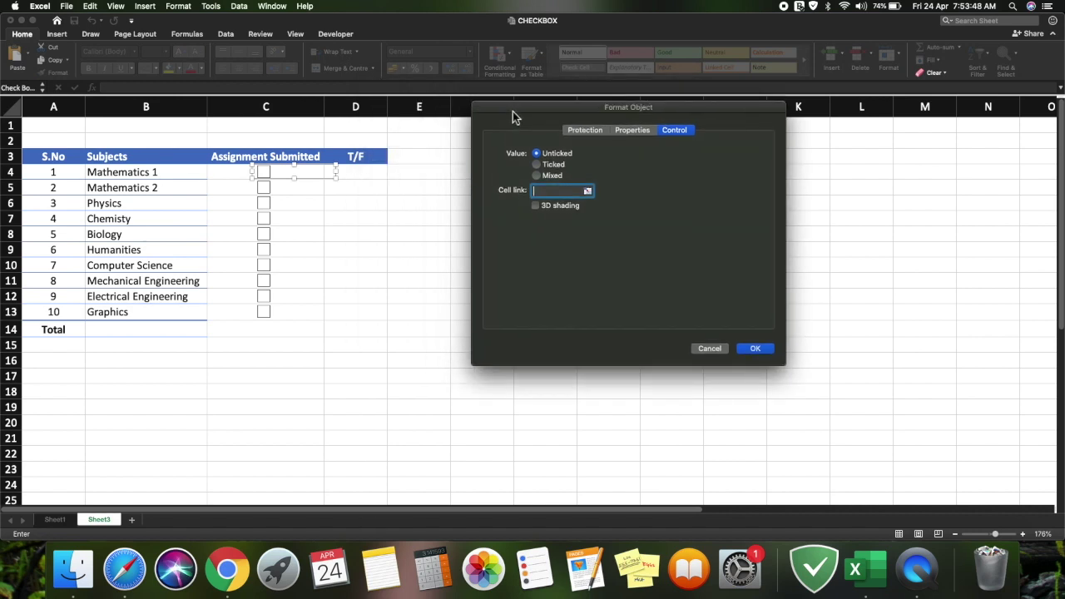
left_click(379, 179)
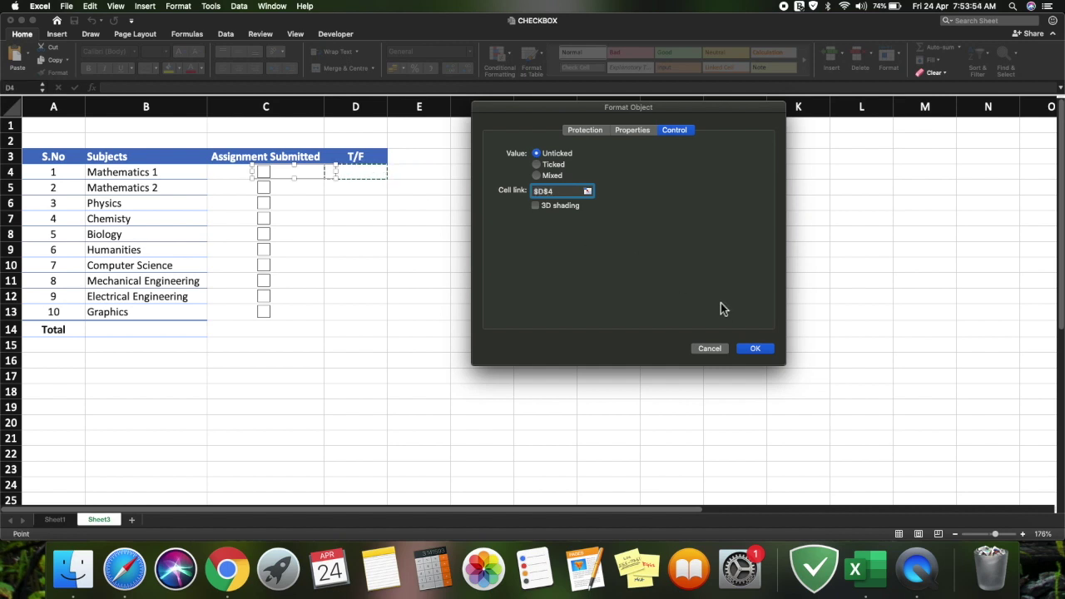
left_click(752, 347)
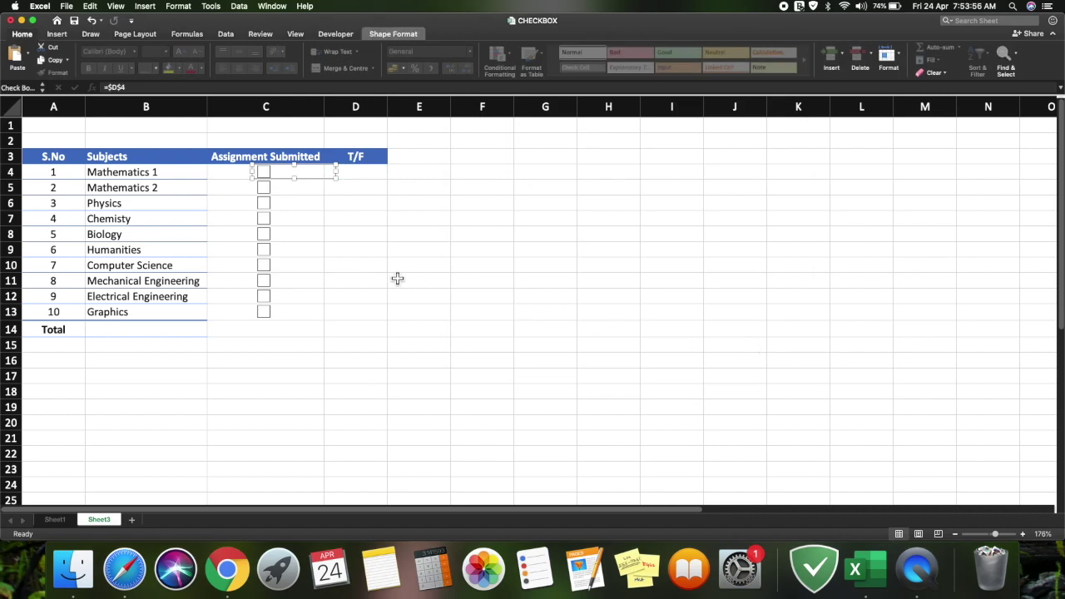
left_click(358, 176)
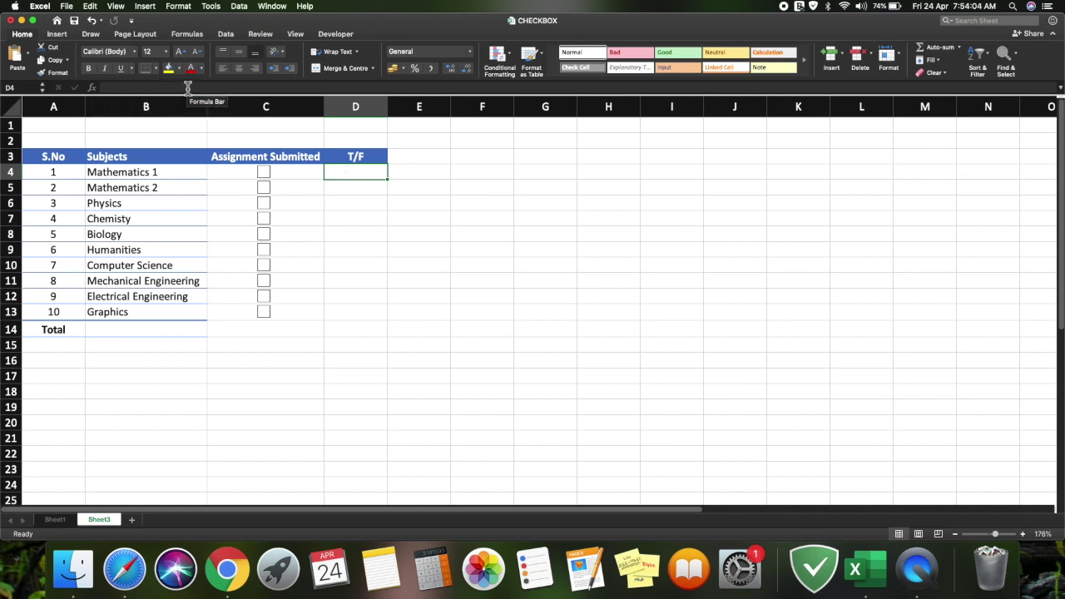
double_click(341, 171)
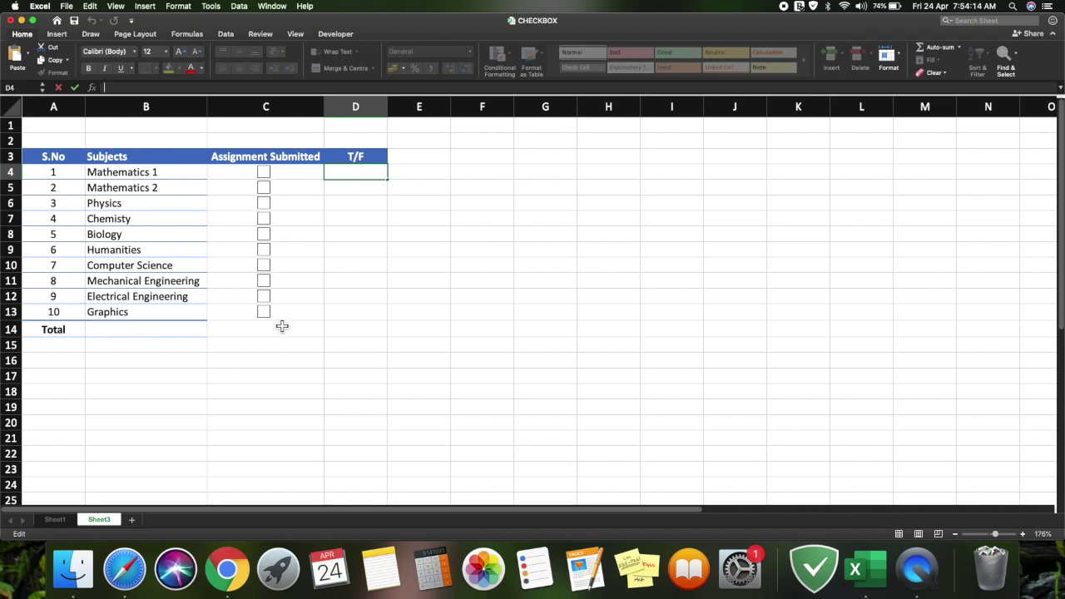
Set the cell link of the Mathematics 2 checkbox to $D$5
right_click(269, 186)
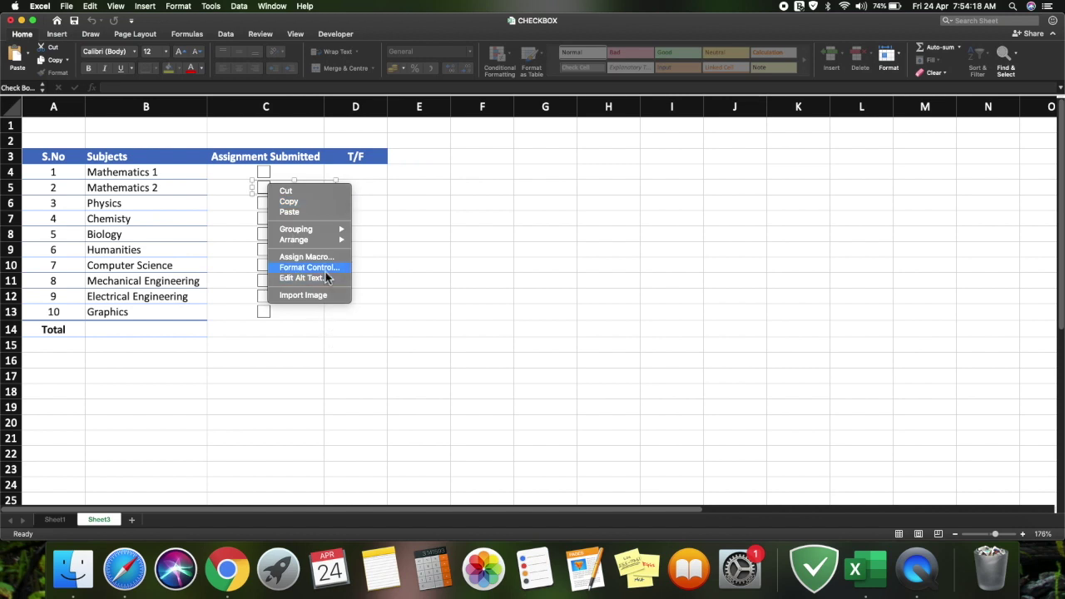
left_click(324, 267)
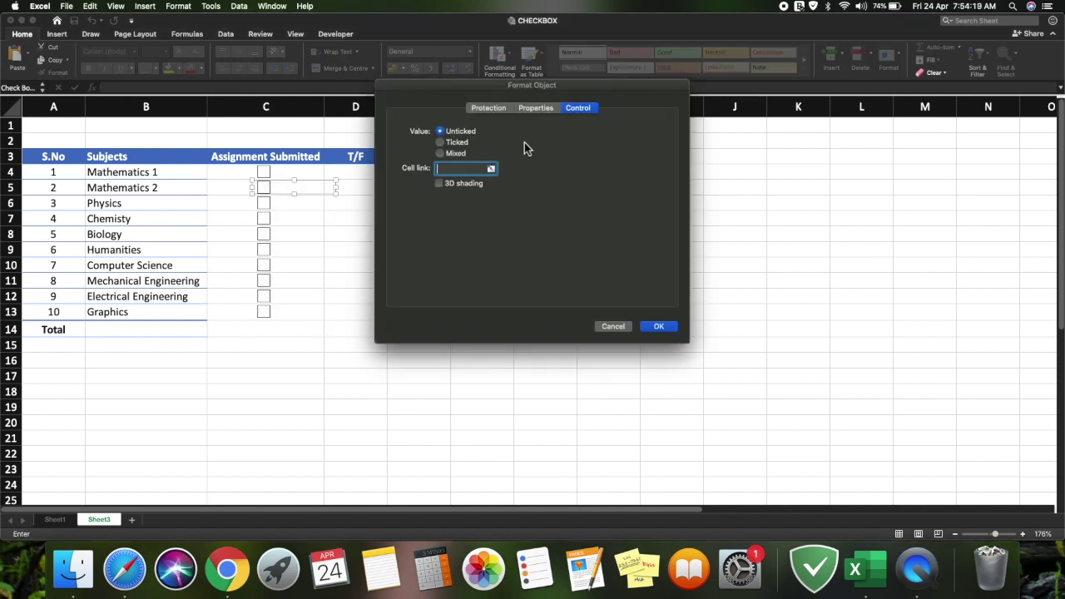
left_click(491, 169)
left_click(357, 189)
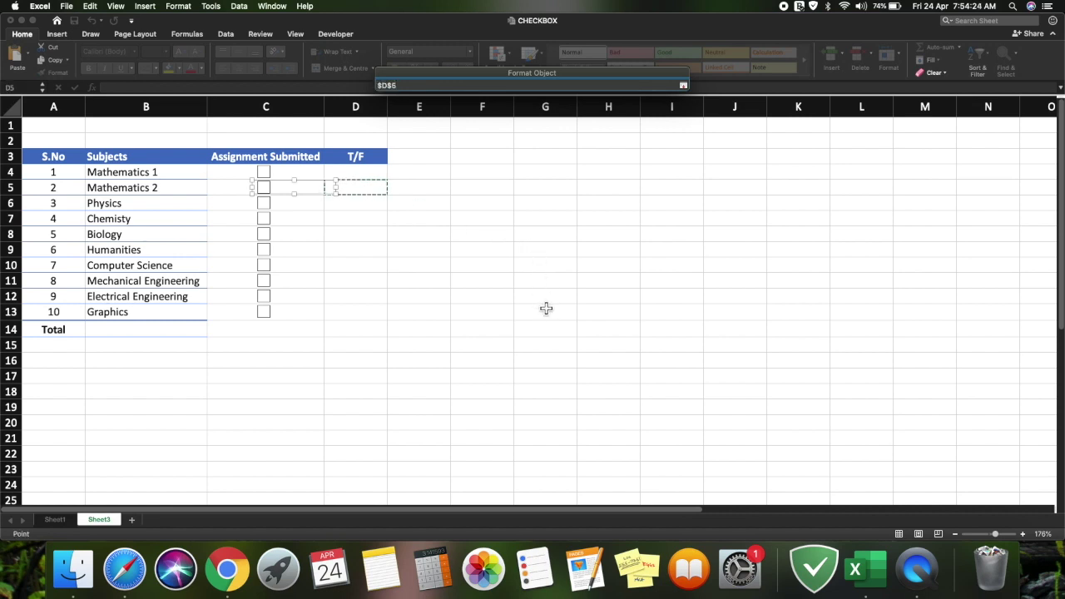
left_click(683, 86)
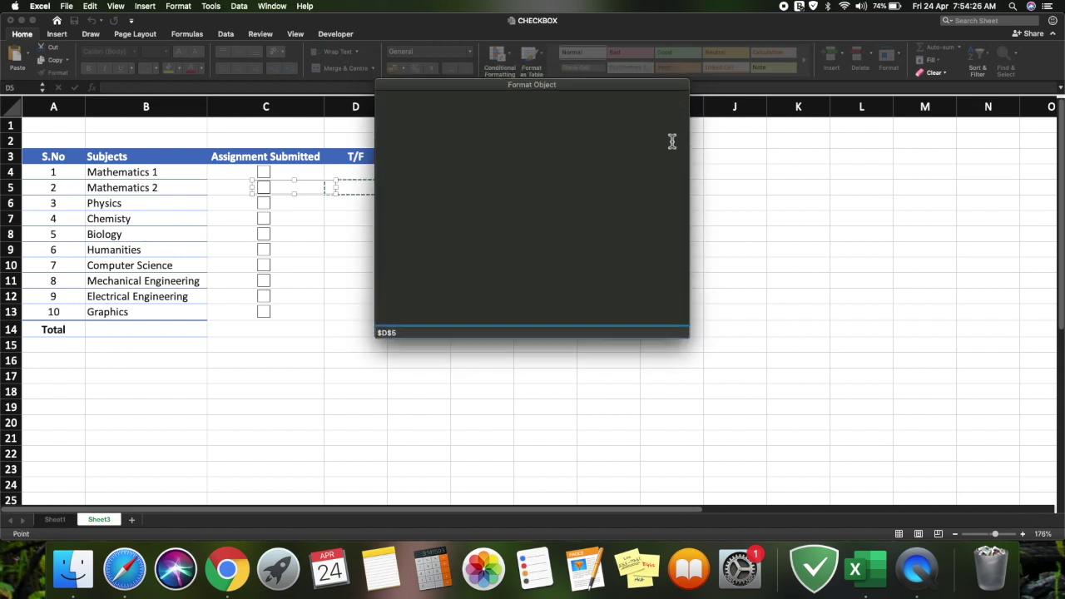
left_click(662, 327)
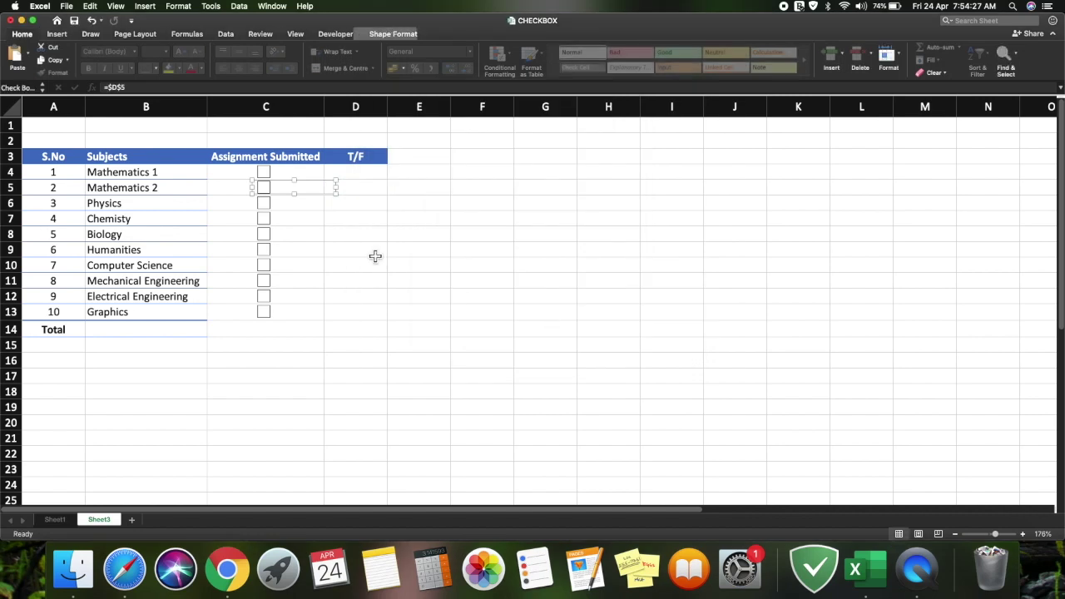
Set the cell link of the Physics checkbox to cell D6 in the T/F column
right_click(264, 209)
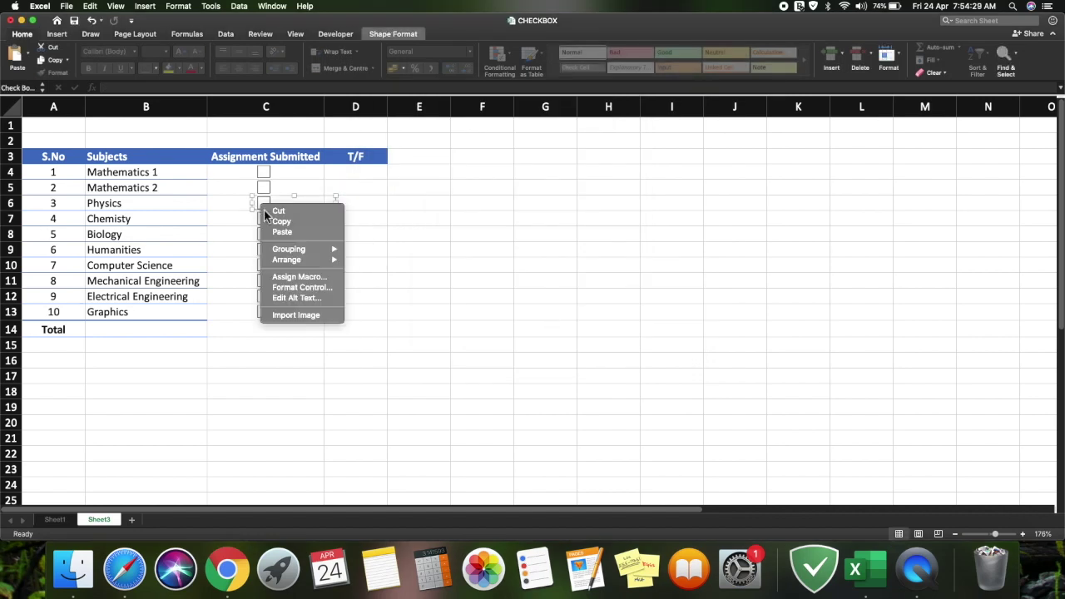
left_click(308, 287)
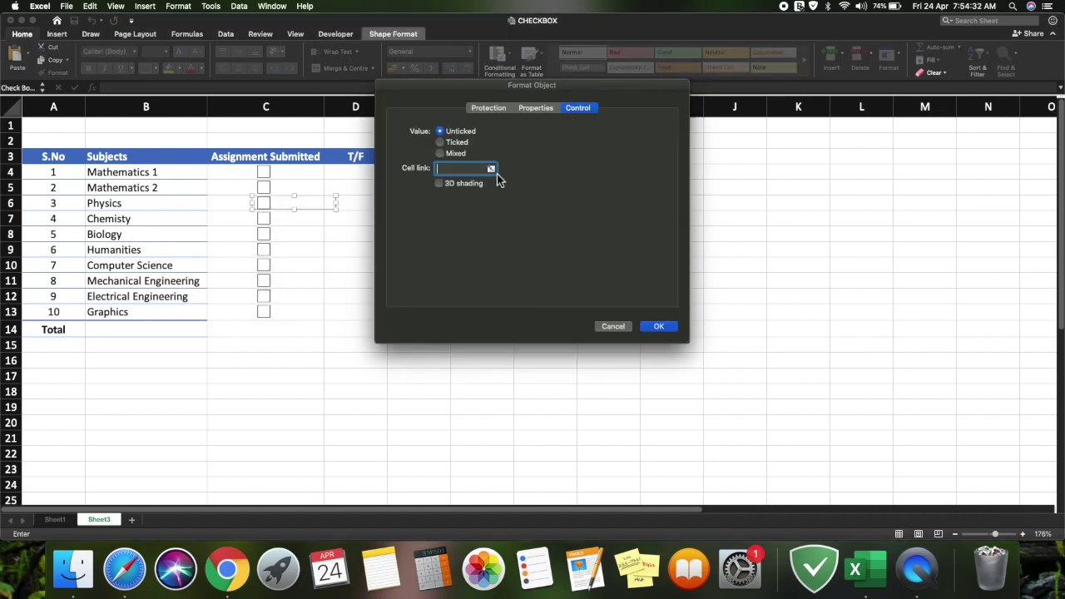
left_click(491, 169)
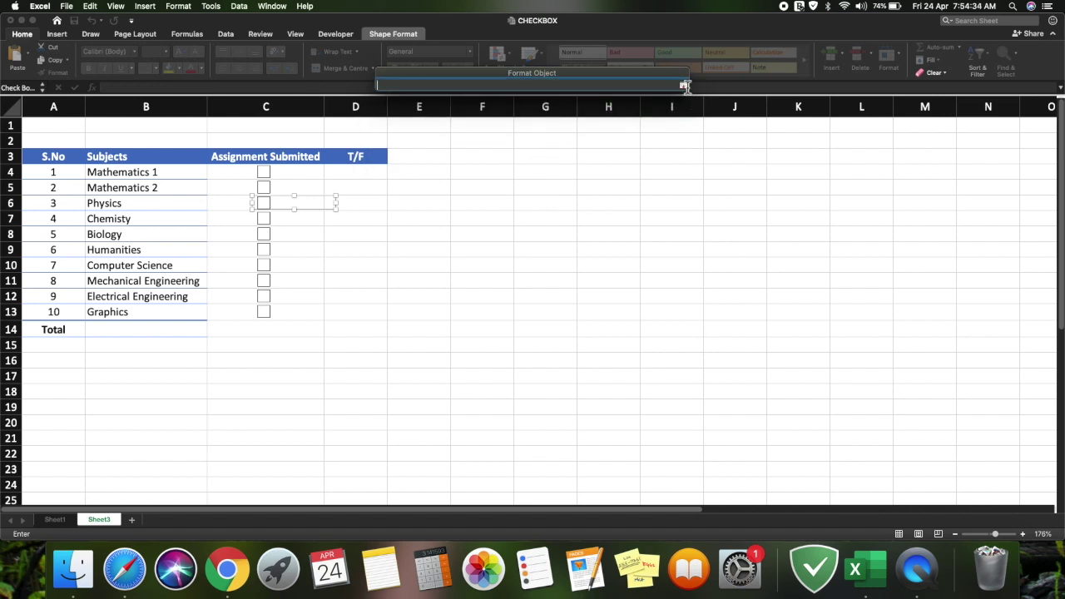
left_click(683, 86)
left_click(356, 207)
left_click(656, 326)
Set the cell link of the checkbox in row 7, subject number 4, to $D$7
right_click(264, 216)
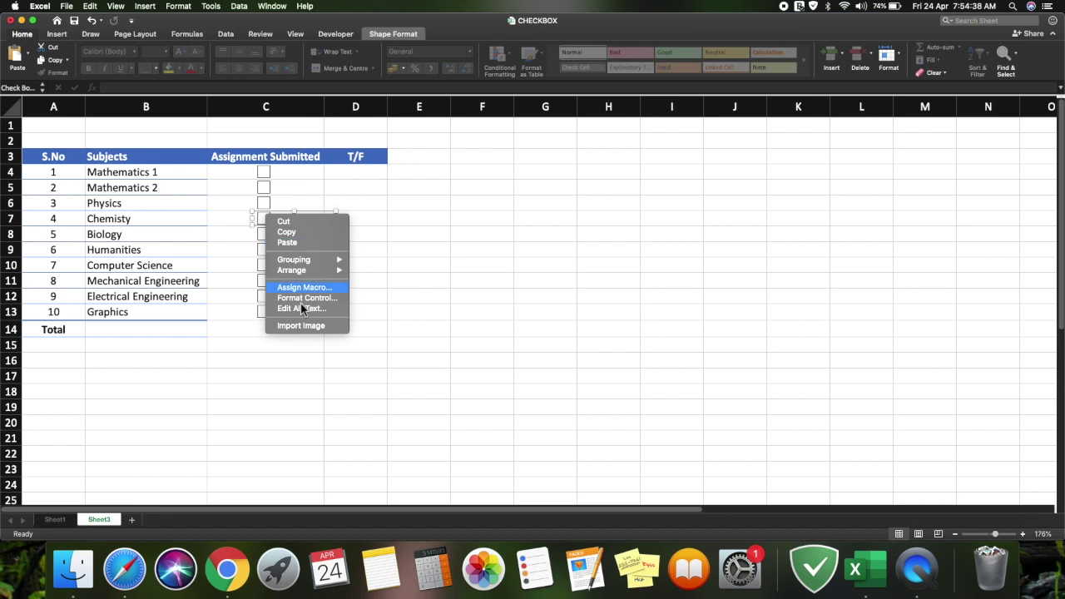
left_click(321, 298)
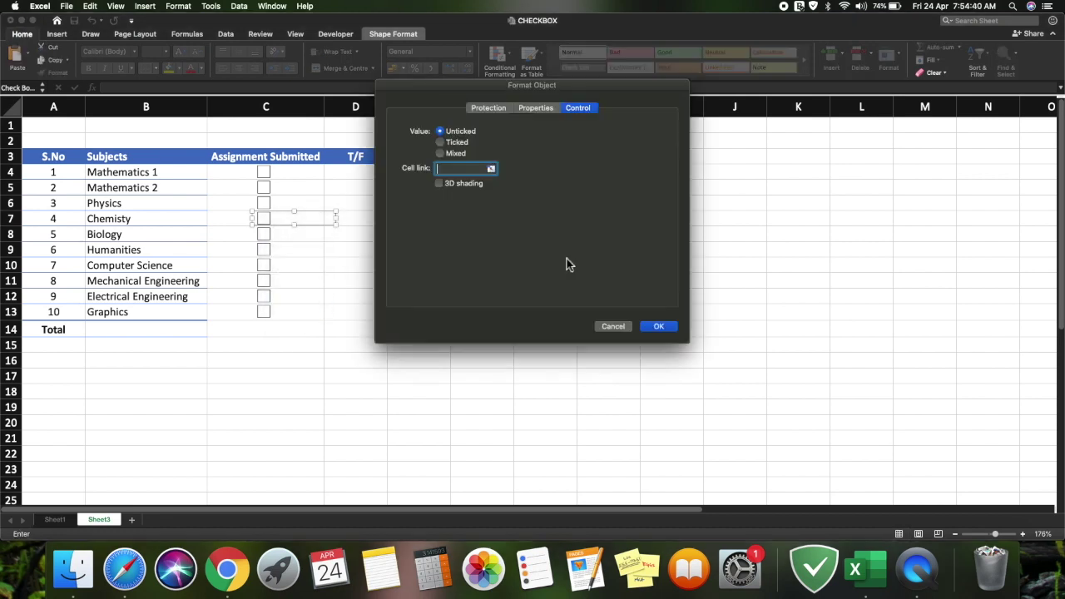
left_click(492, 170)
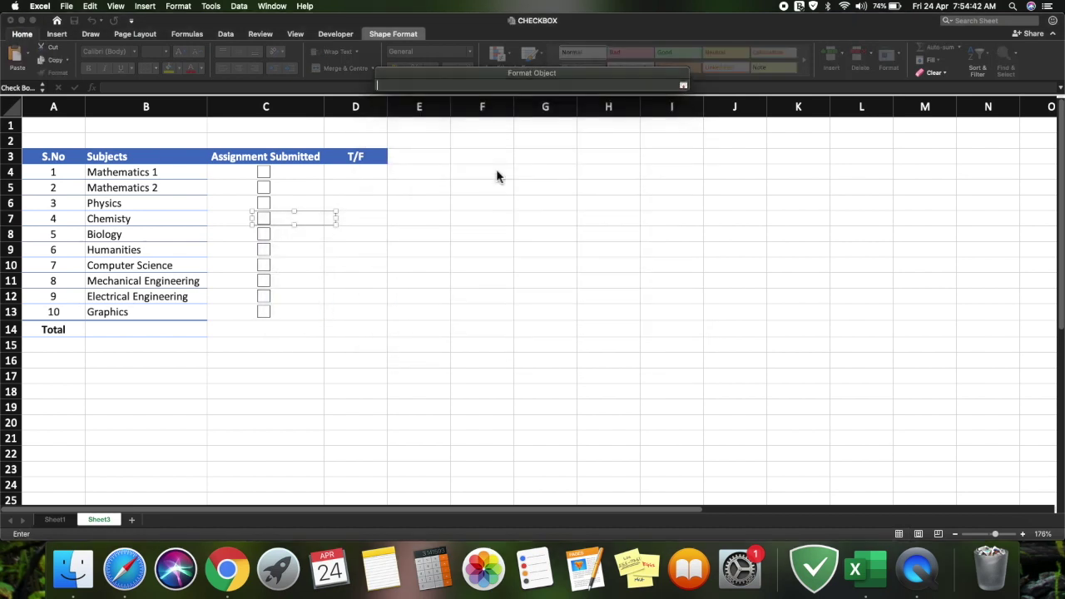
left_click(689, 86)
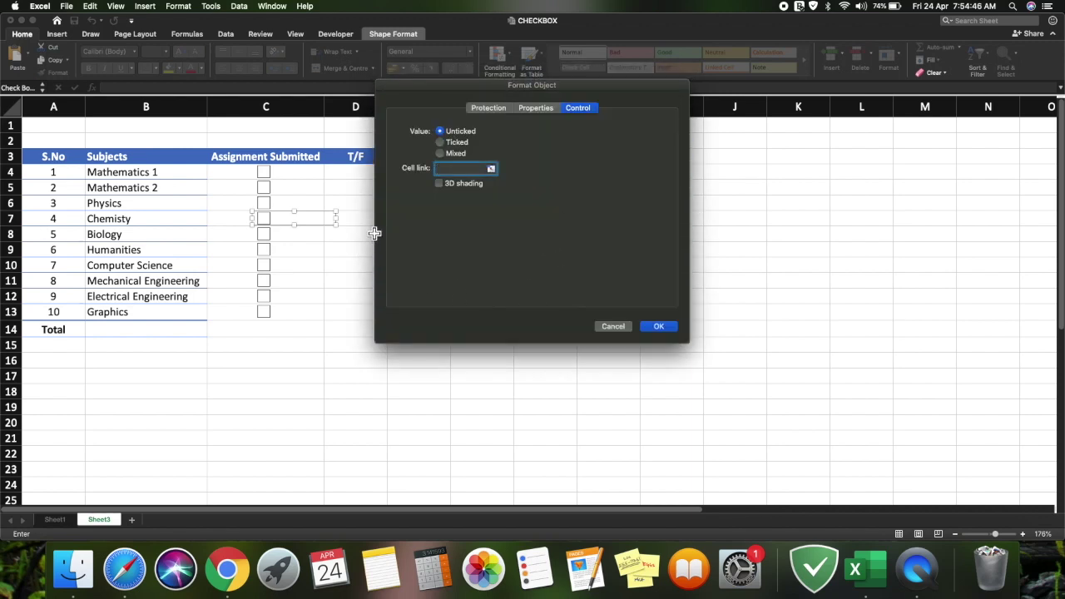
left_click(489, 171)
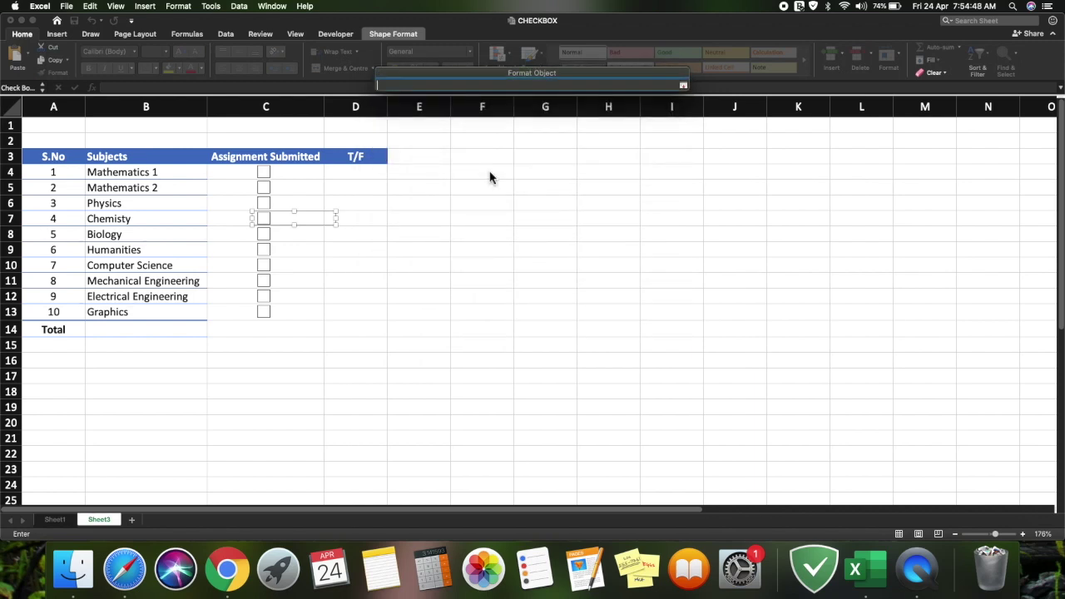
left_click(356, 223)
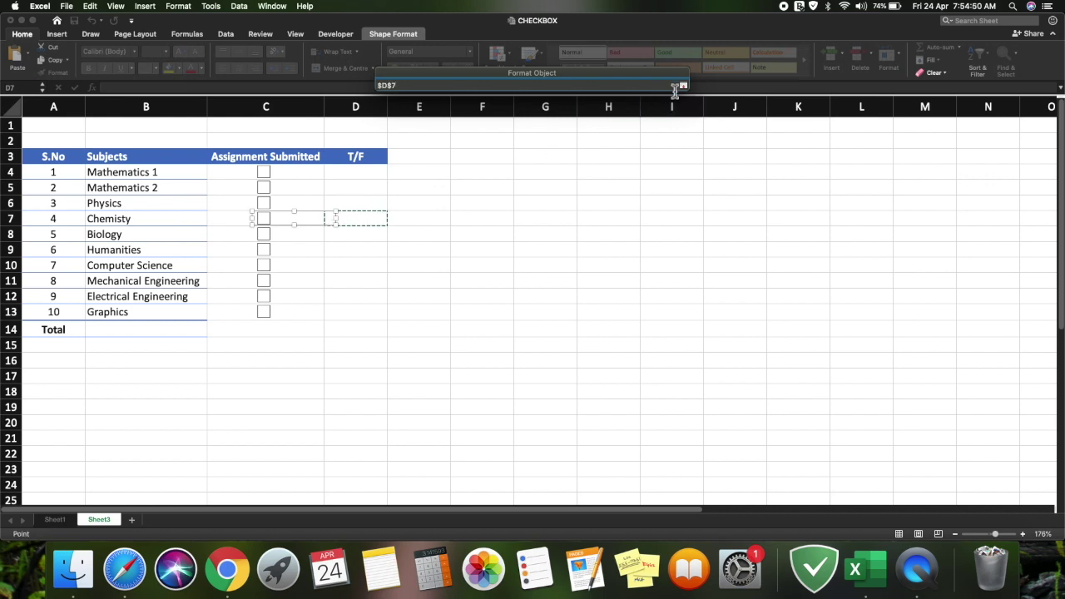
left_click(683, 86)
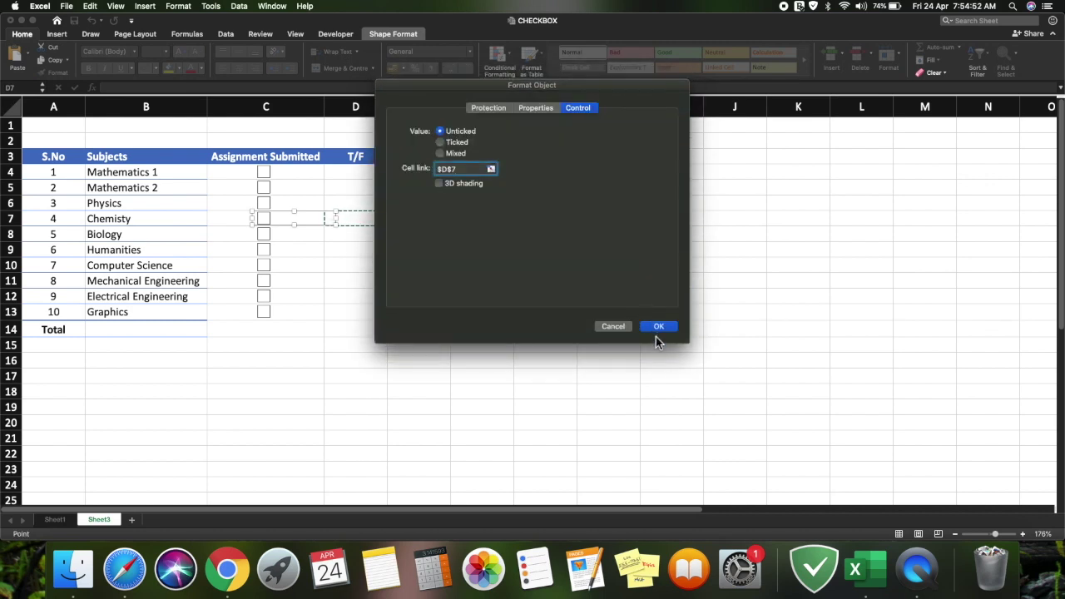
left_click(659, 328)
Set the cell link of the Biology checkbox to $D$8 in the T/F column
right_click(269, 235)
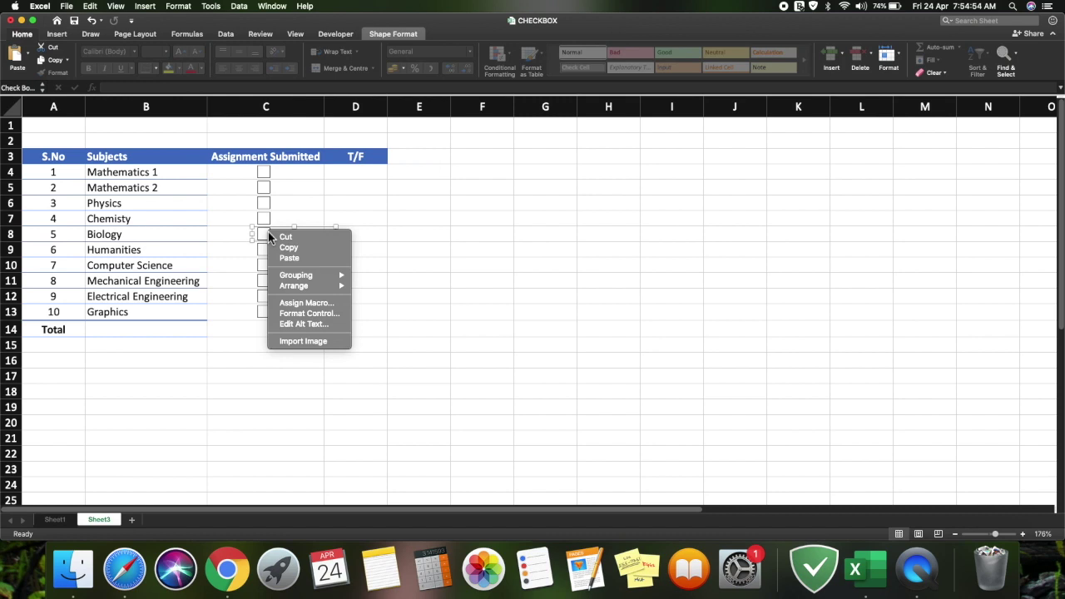
left_click(322, 314)
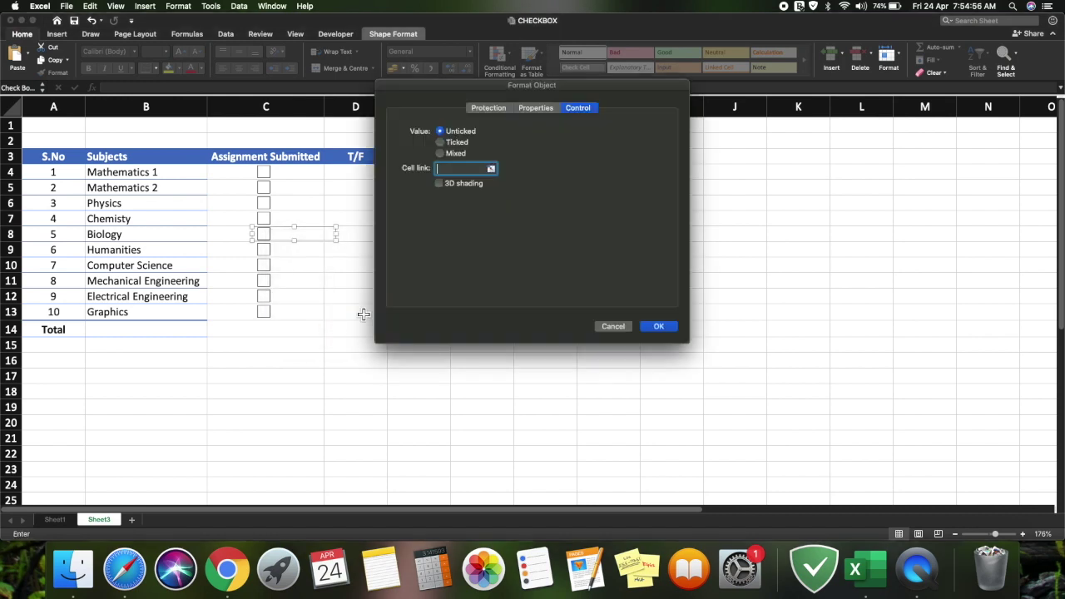
left_click(492, 168)
left_click(381, 235)
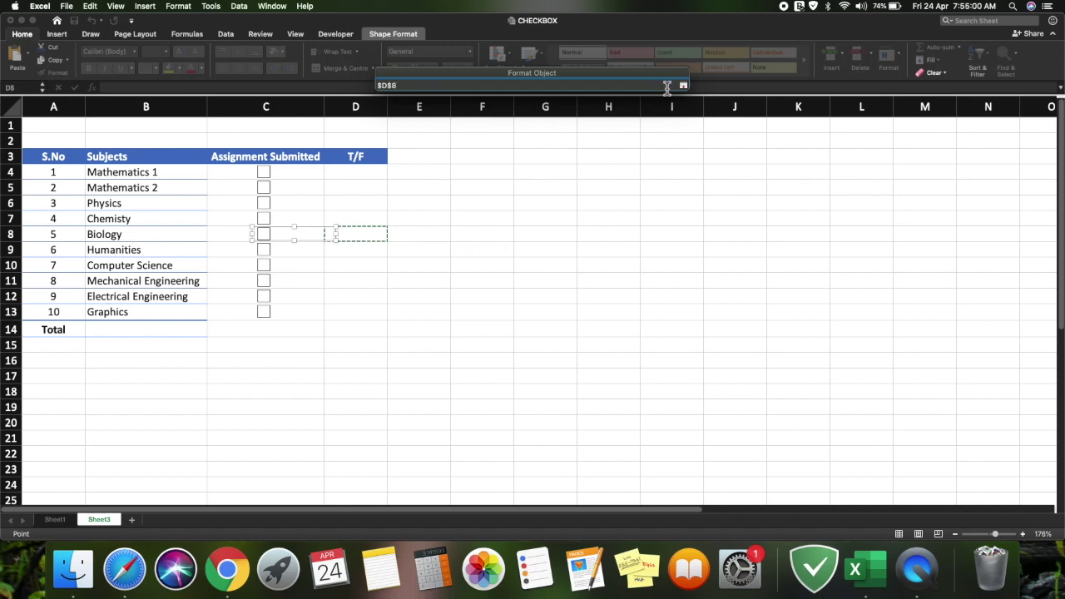
left_click(684, 88)
left_click(650, 331)
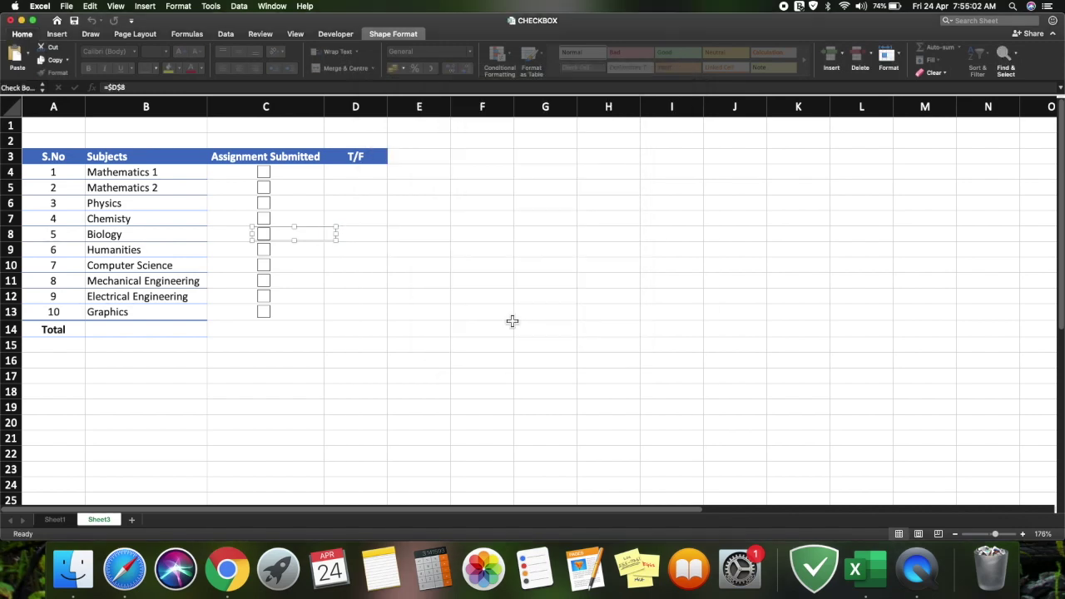
Set the cell link of the Humanities checkbox to $D$9 in the T/F column
right_click(262, 248)
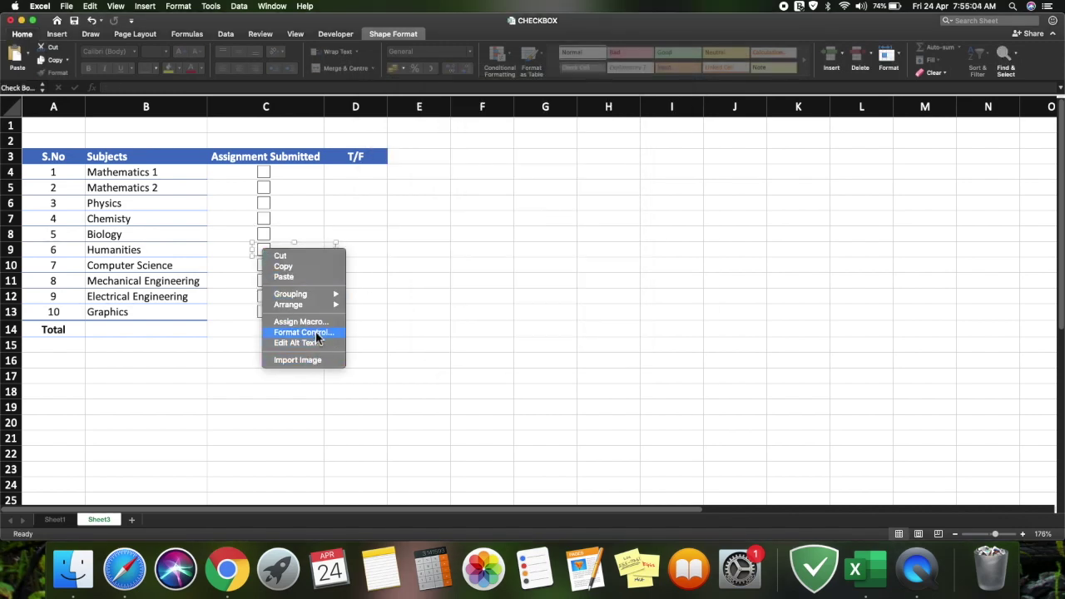
left_click(318, 333)
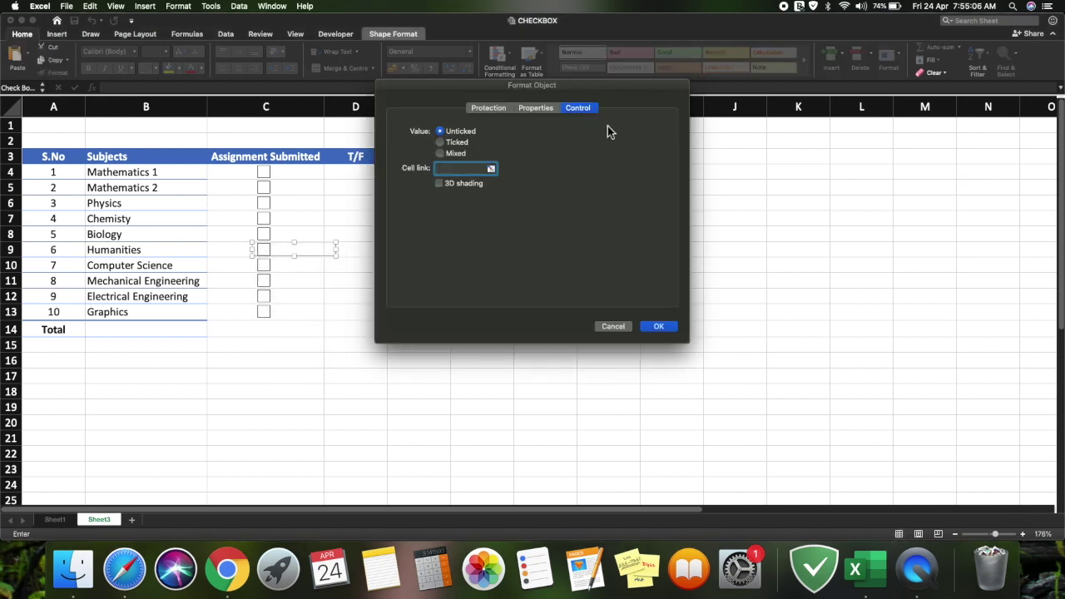
left_click(491, 169)
left_click(375, 254)
left_click(683, 85)
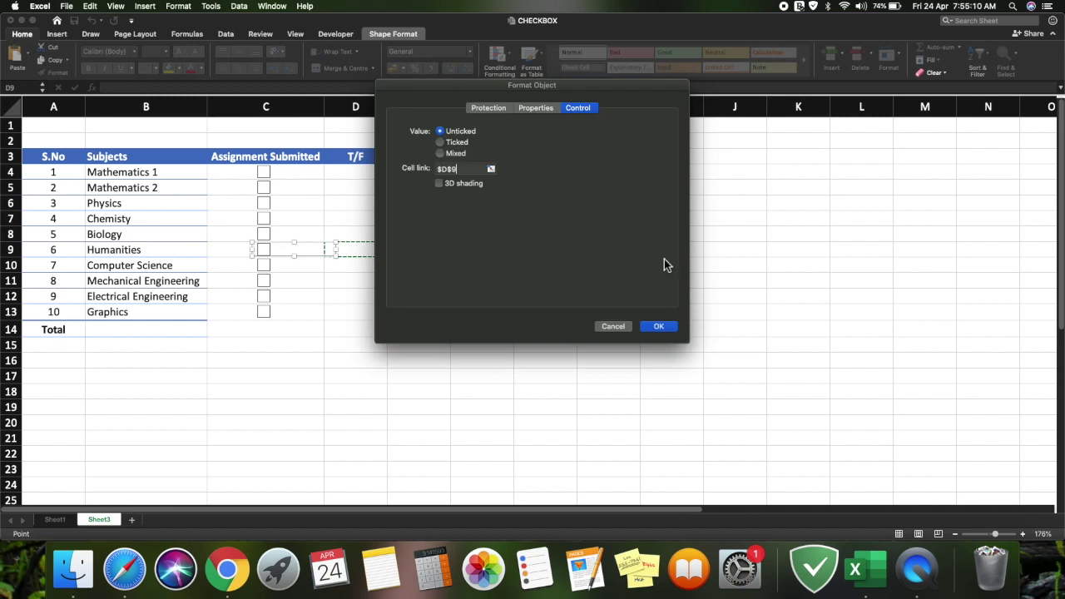
left_click(663, 331)
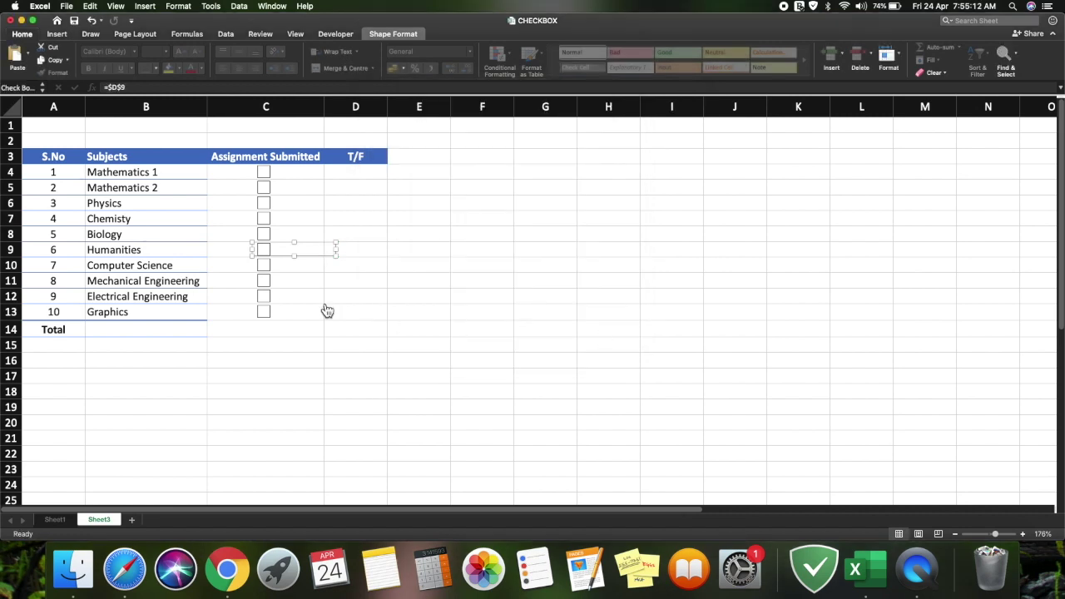
Set the cell link of the Computer Science checkbox to $D$10 in the T/F column
right_click(266, 265)
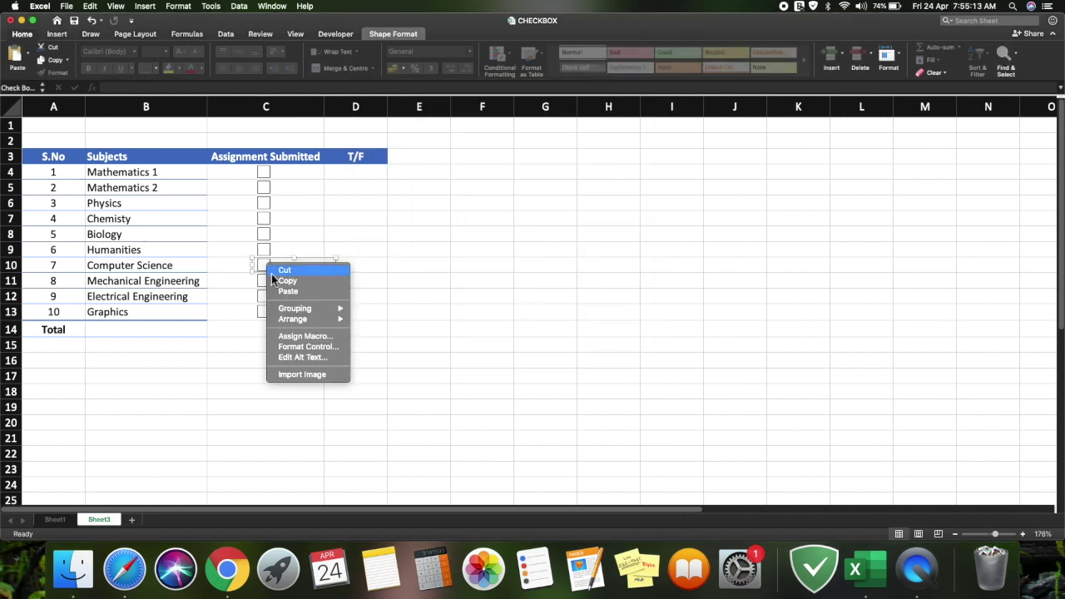
left_click(317, 347)
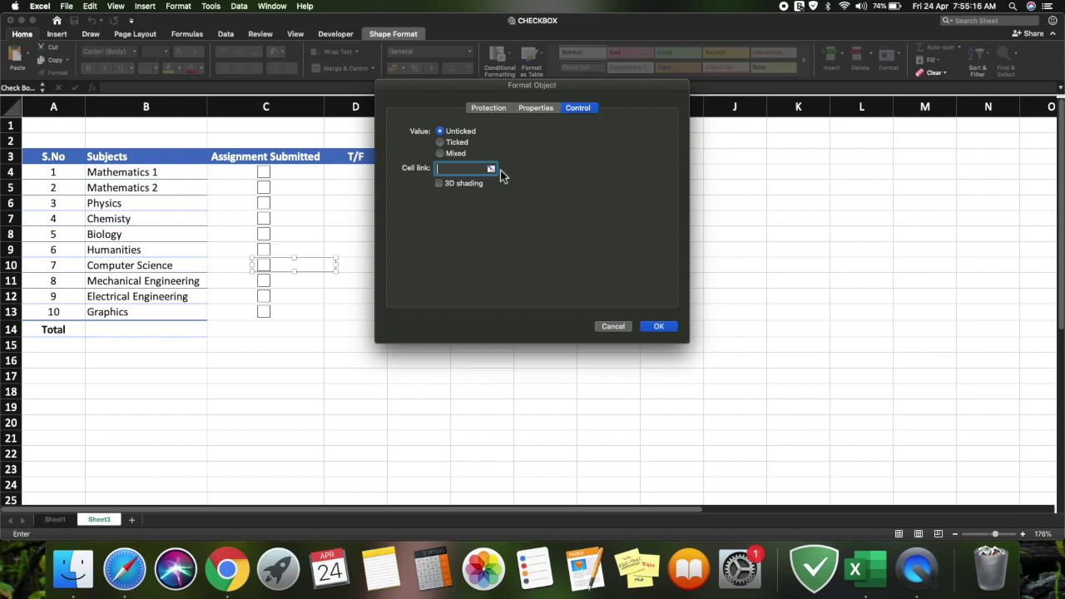
left_click(492, 169)
left_click(375, 267)
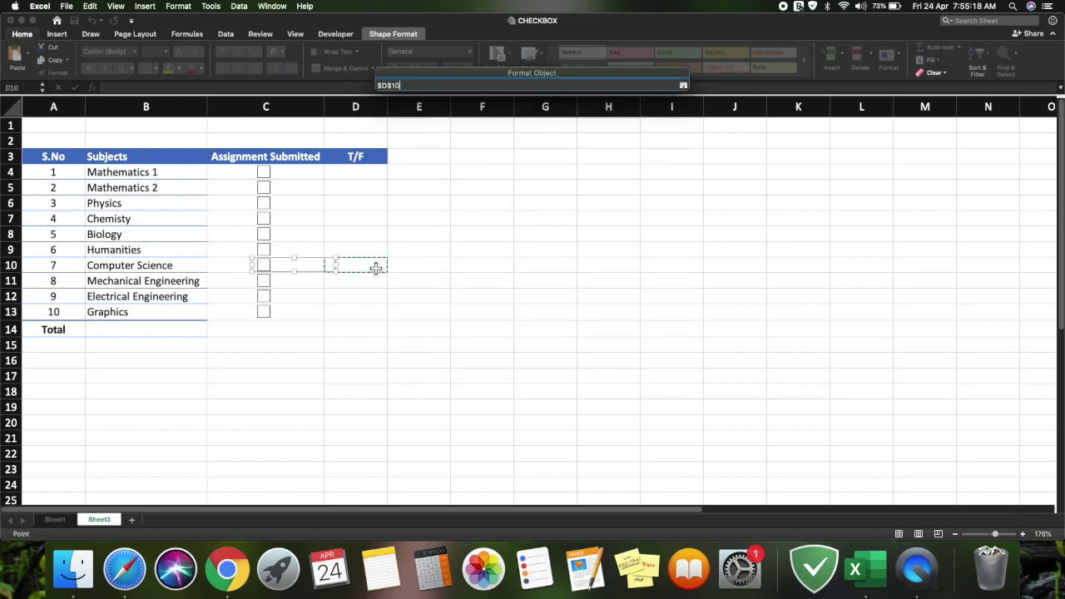
left_click(683, 87)
left_click(667, 329)
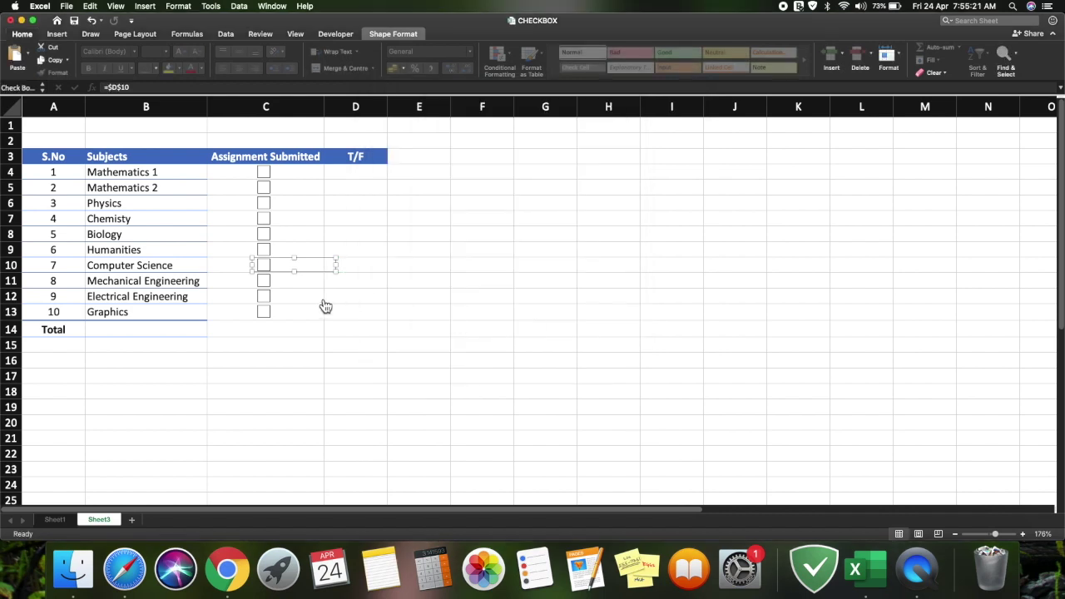
Set the cell link of the Mechanical Engineering checkbox to $D$11 in the T/F column
right_click(266, 283)
left_click(296, 361)
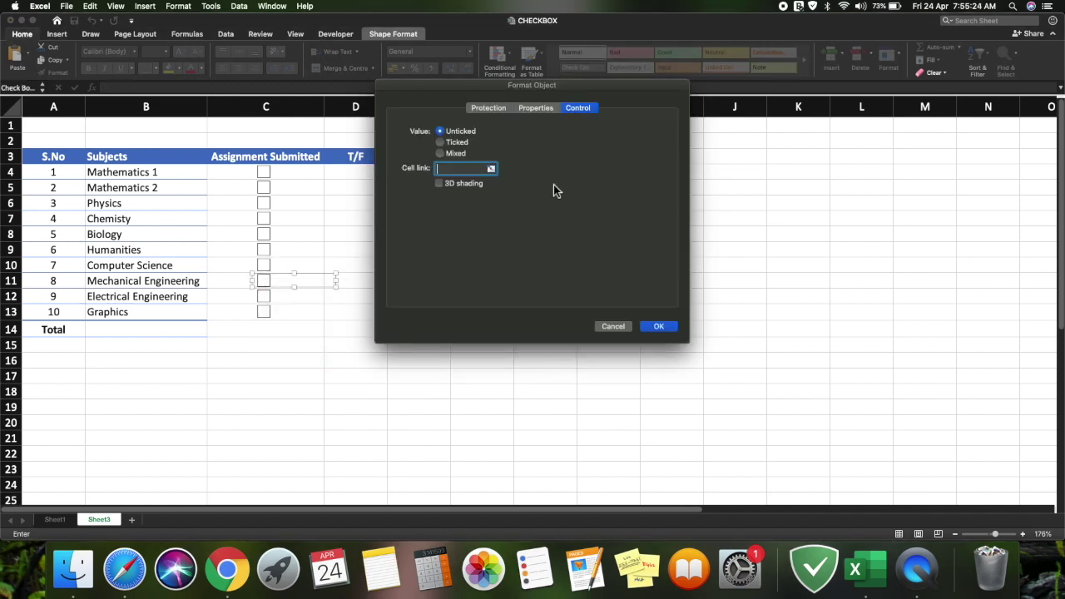
left_click(491, 169)
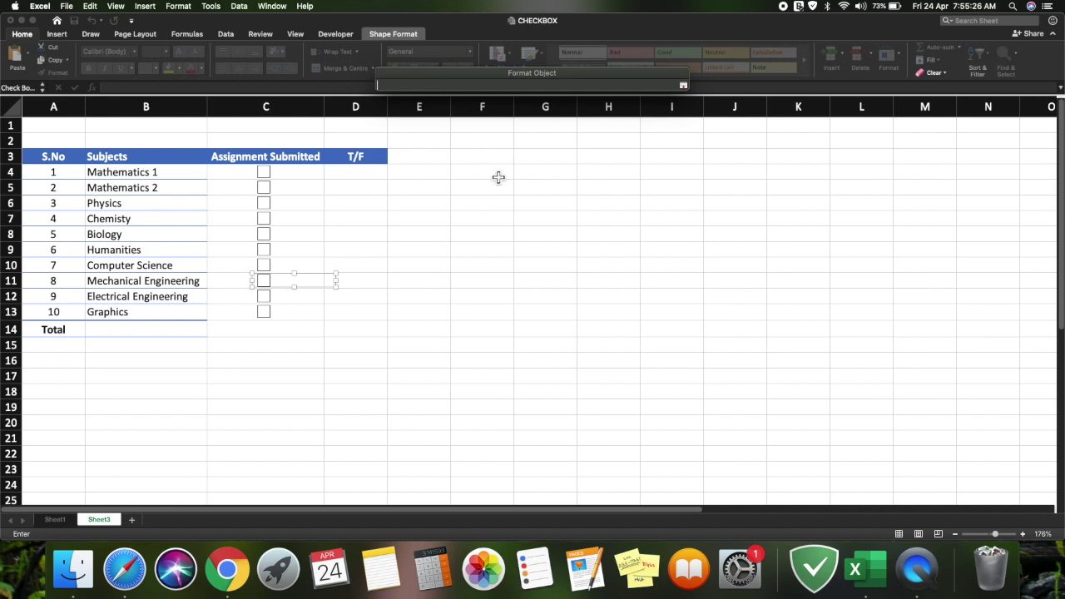
left_click(378, 283)
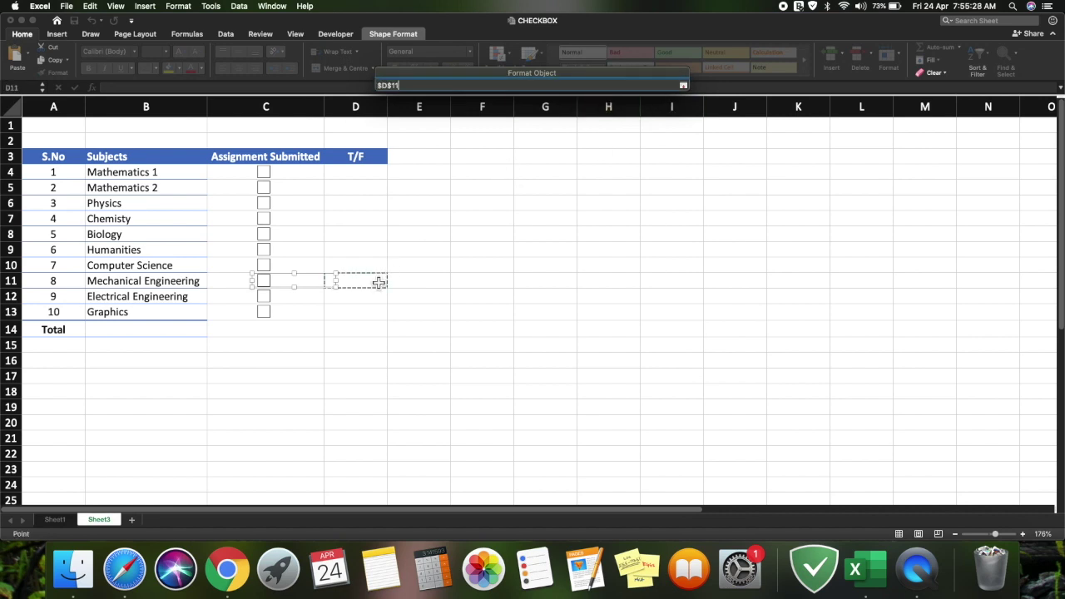
left_click(683, 85)
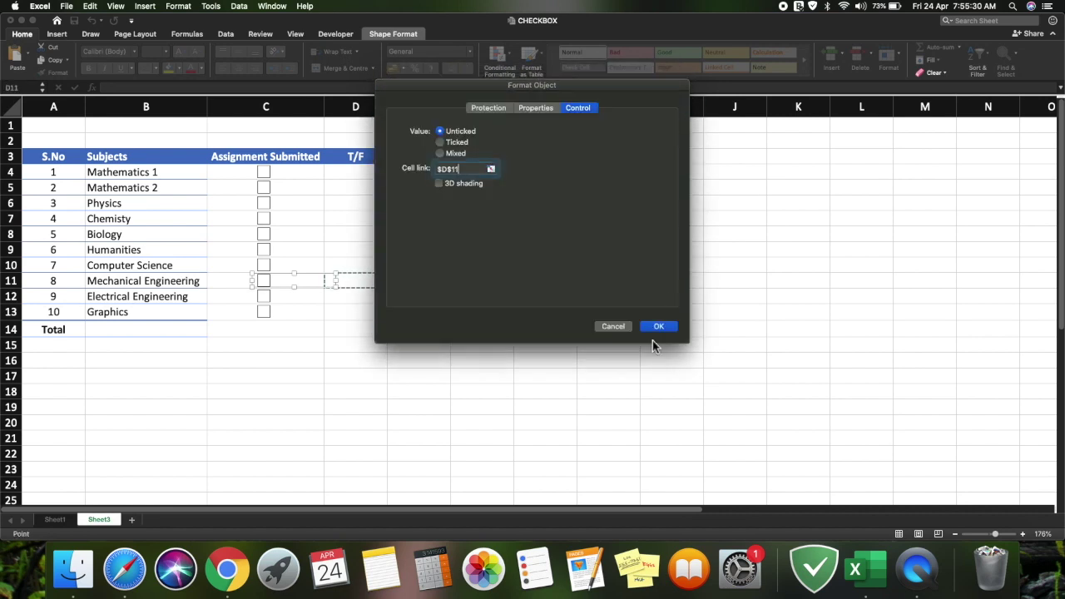
left_click(658, 327)
Set the cell link of the Electrical Engineering checkbox to $D$12 in the T/F column
right_click(268, 298)
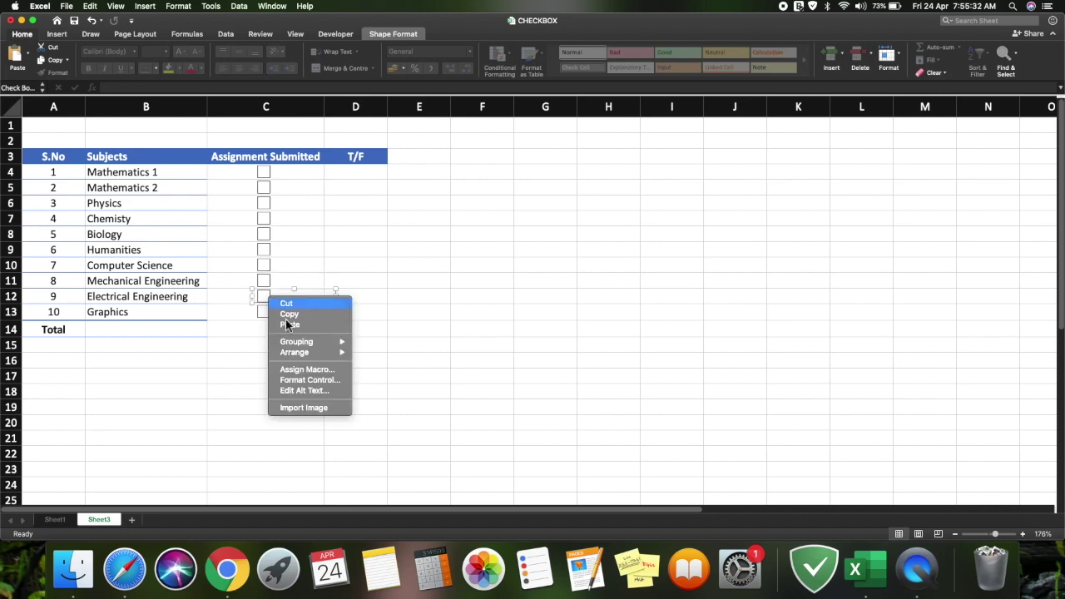
left_click(313, 384)
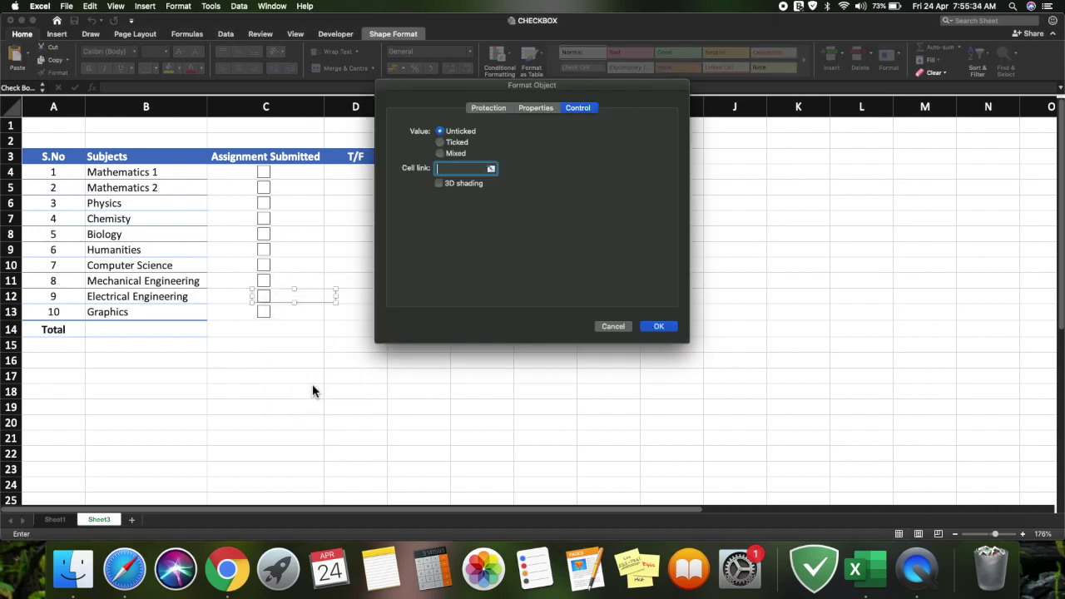
left_click(494, 170)
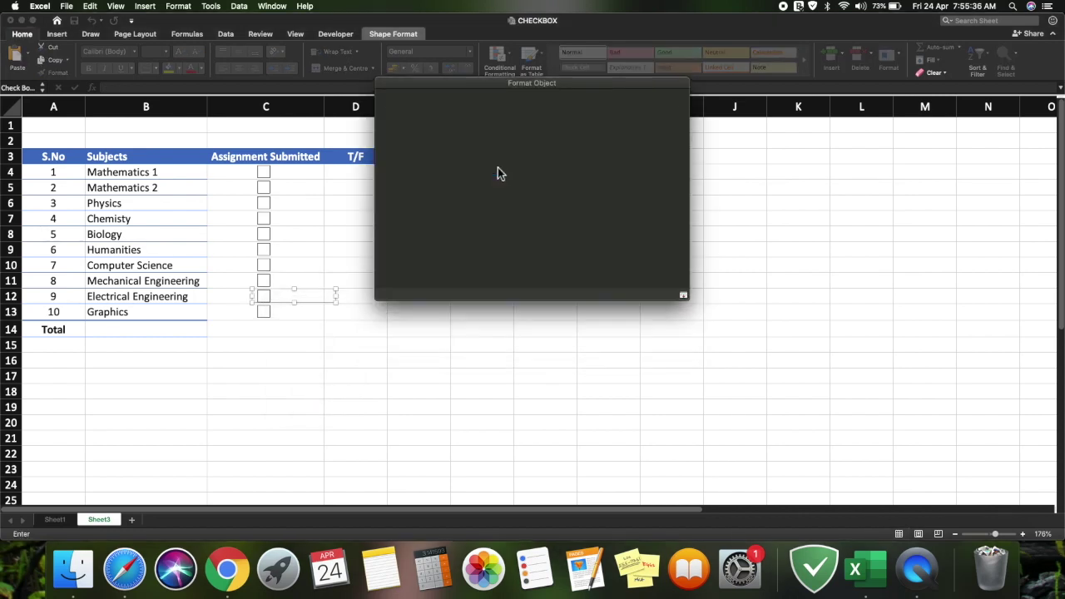
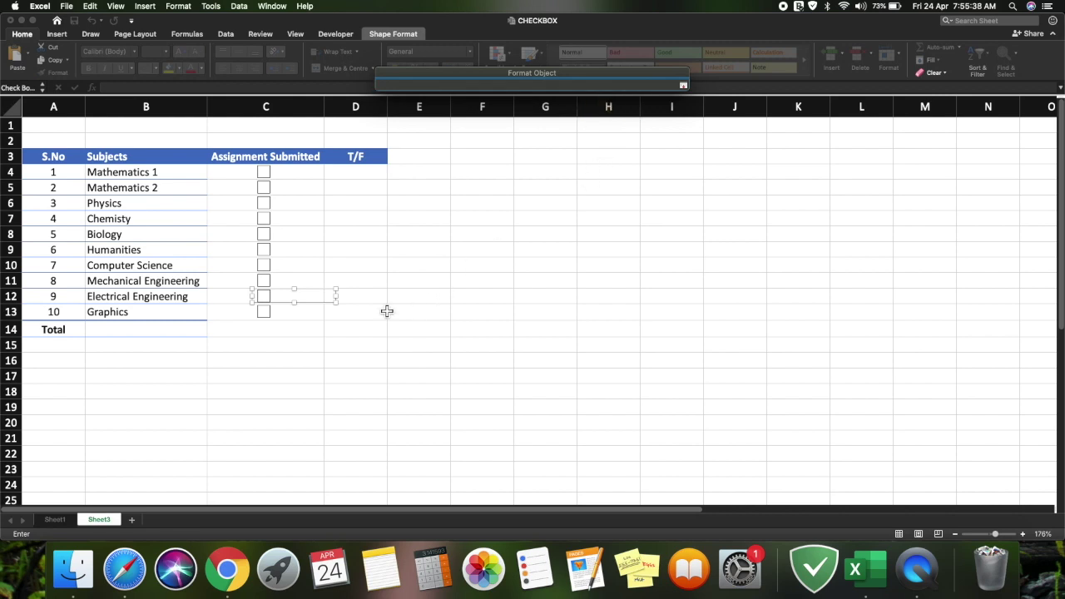
left_click(683, 87)
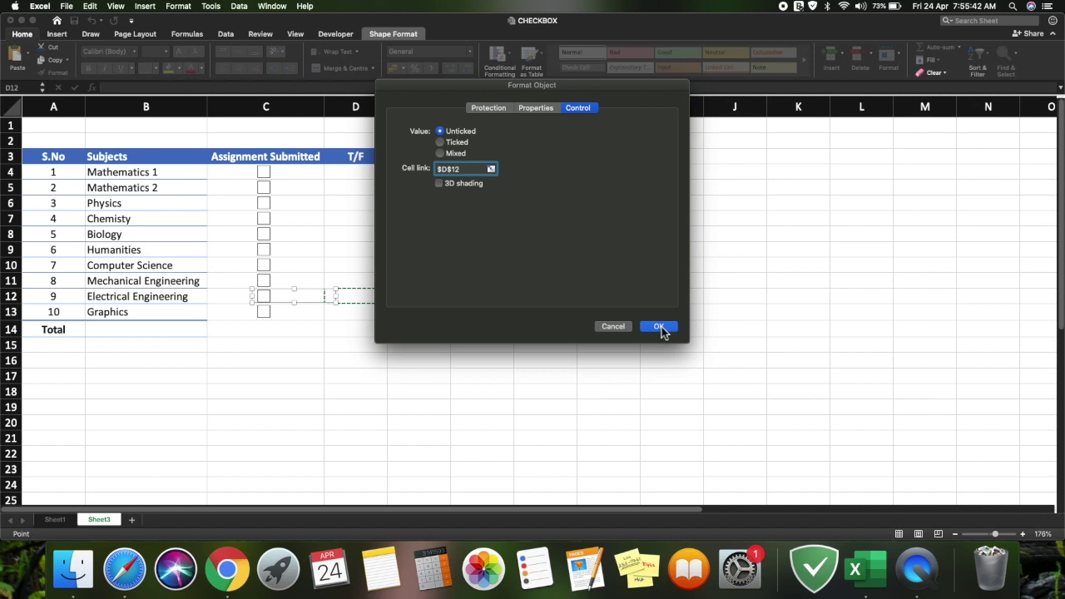
left_click(663, 330)
Set the cell link of the Graphics checkbox to $D$13 and deselect the checkbox
right_click(268, 317)
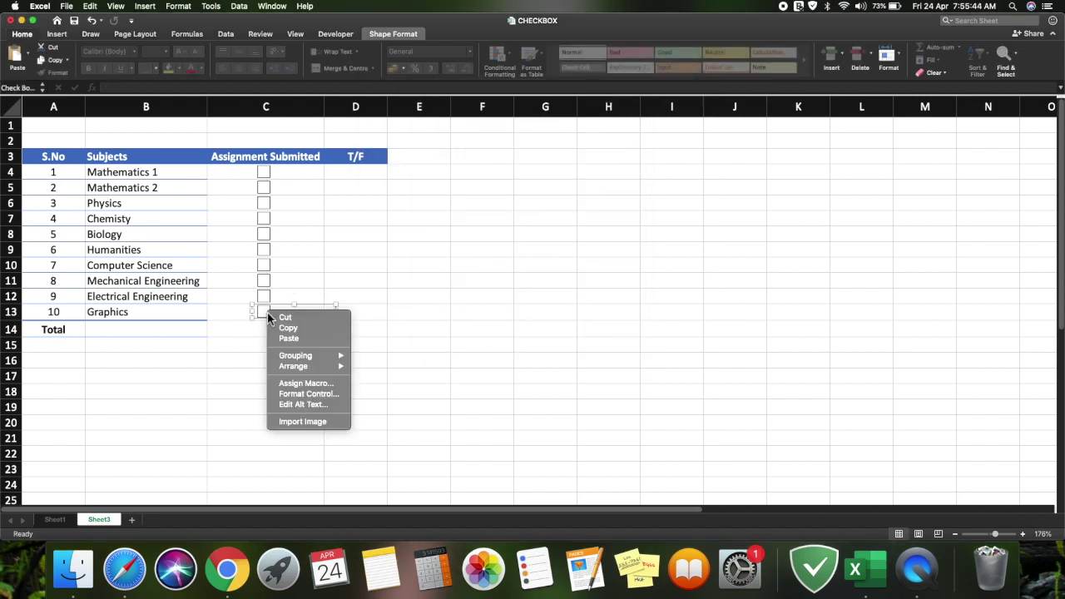
left_click(308, 394)
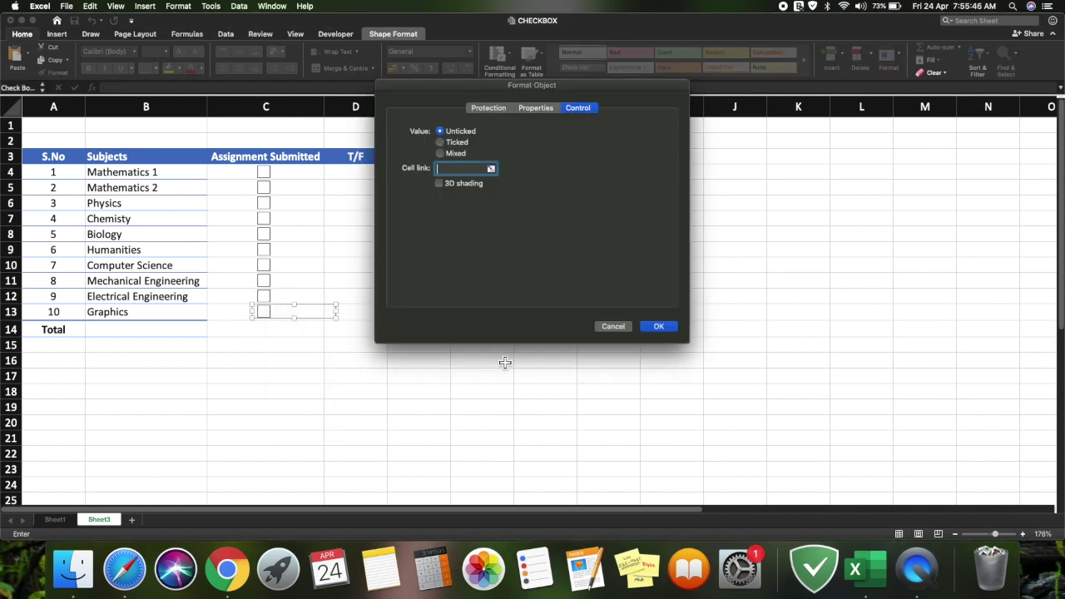
left_click(491, 169)
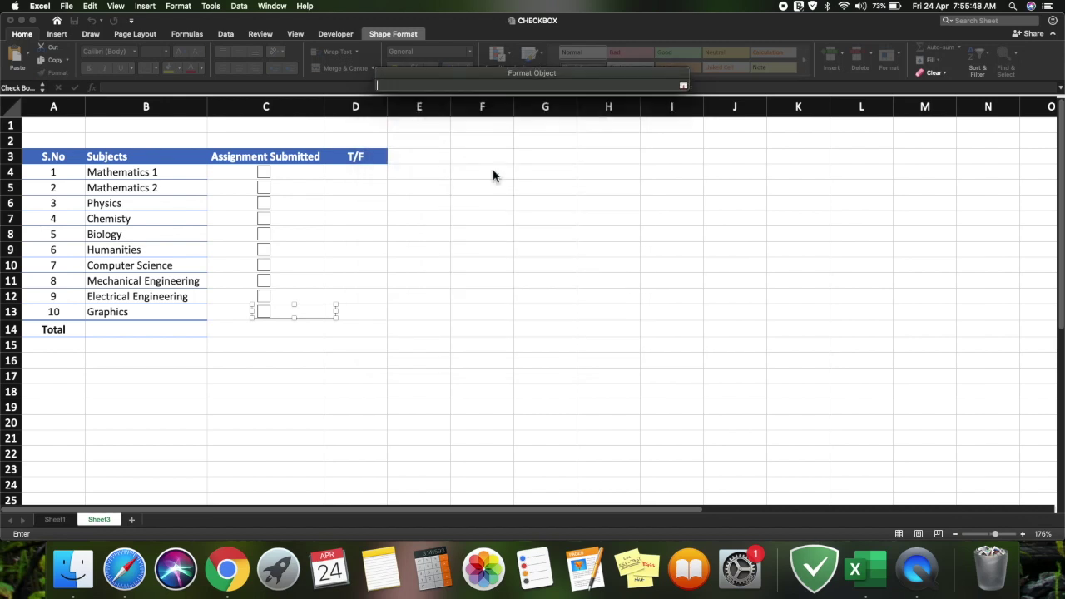
left_click(370, 316)
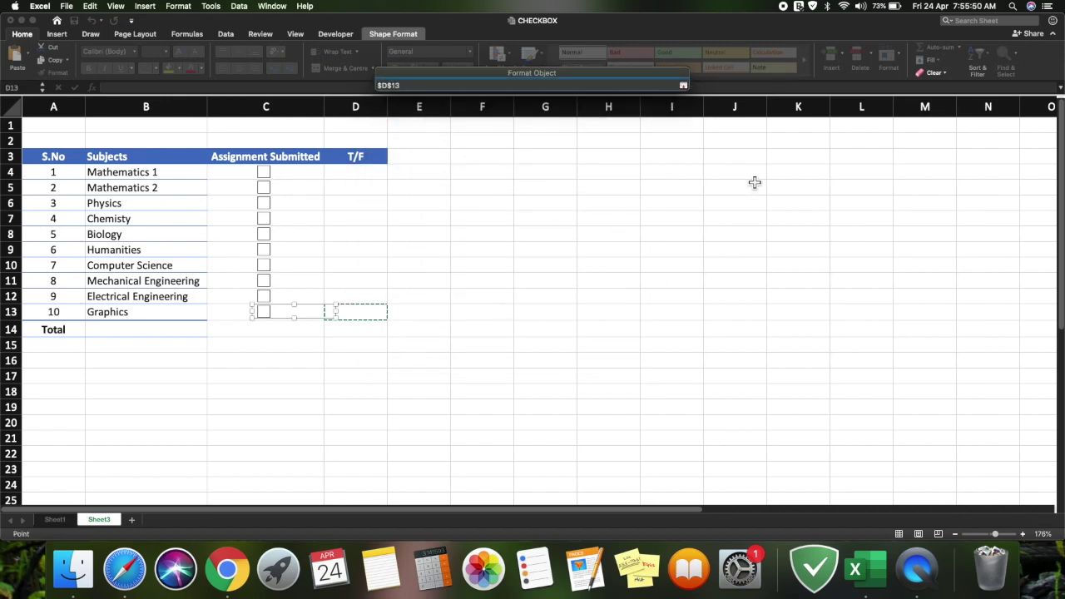
left_click(684, 85)
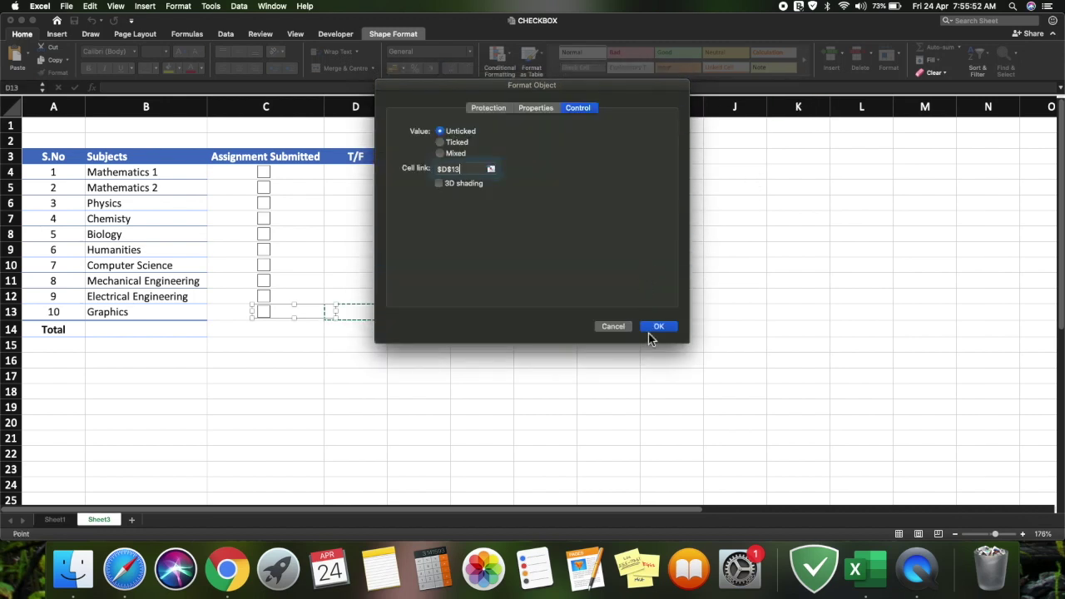
left_click(663, 332)
left_click(441, 407)
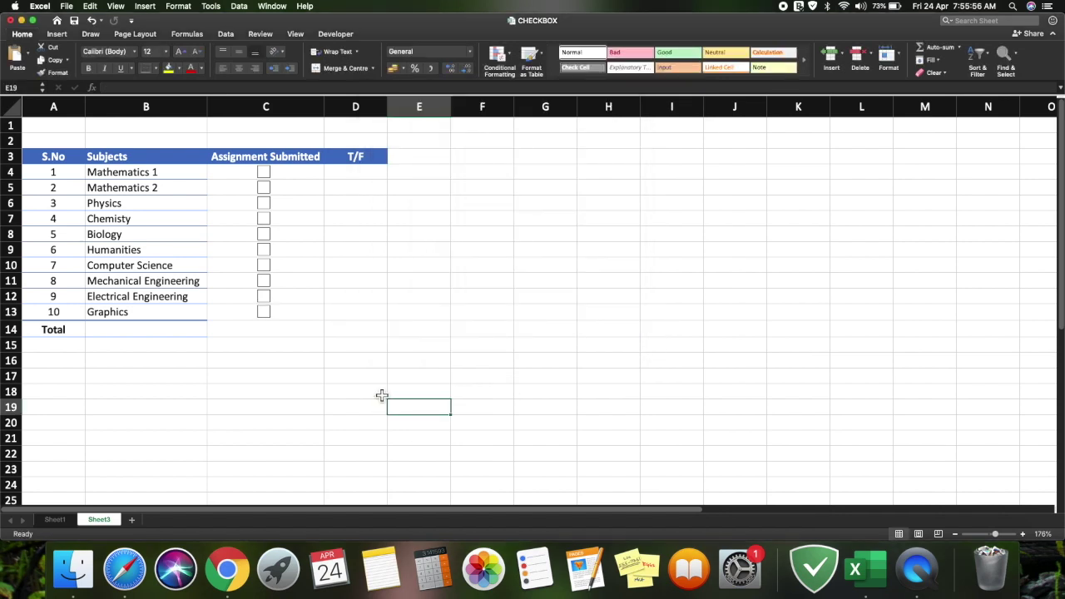
Tick and untick each checkbox from Mathematics 1 to Graphics to fill the linked T/F cells D4 to D13 with FALSE
left_click(268, 182)
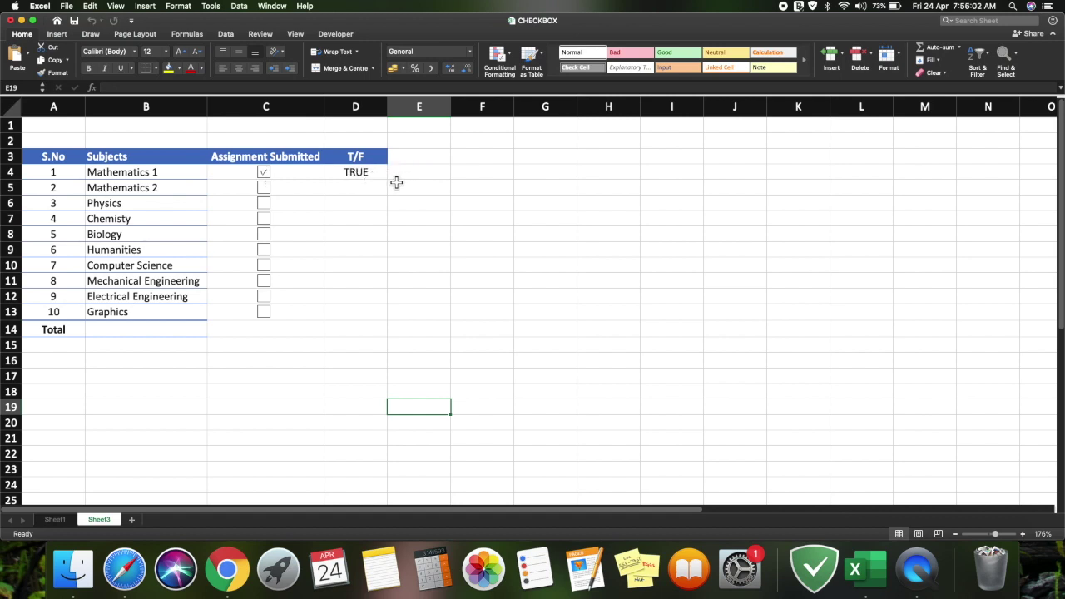
left_click(264, 186)
left_click(265, 186)
left_click(266, 174)
left_click(268, 208)
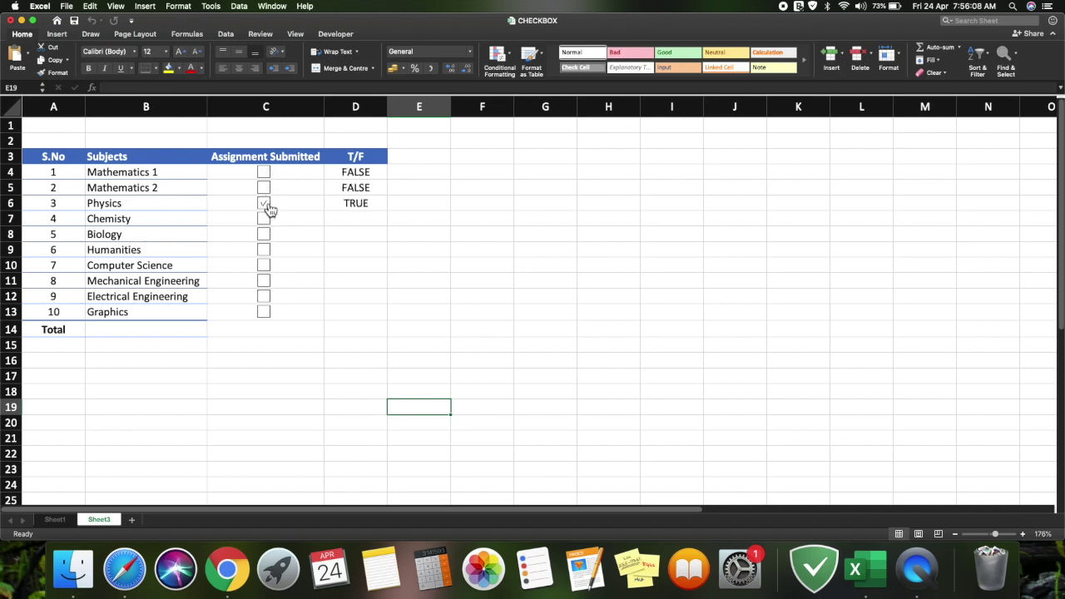
left_click(268, 212)
left_click(268, 222)
left_click(267, 222)
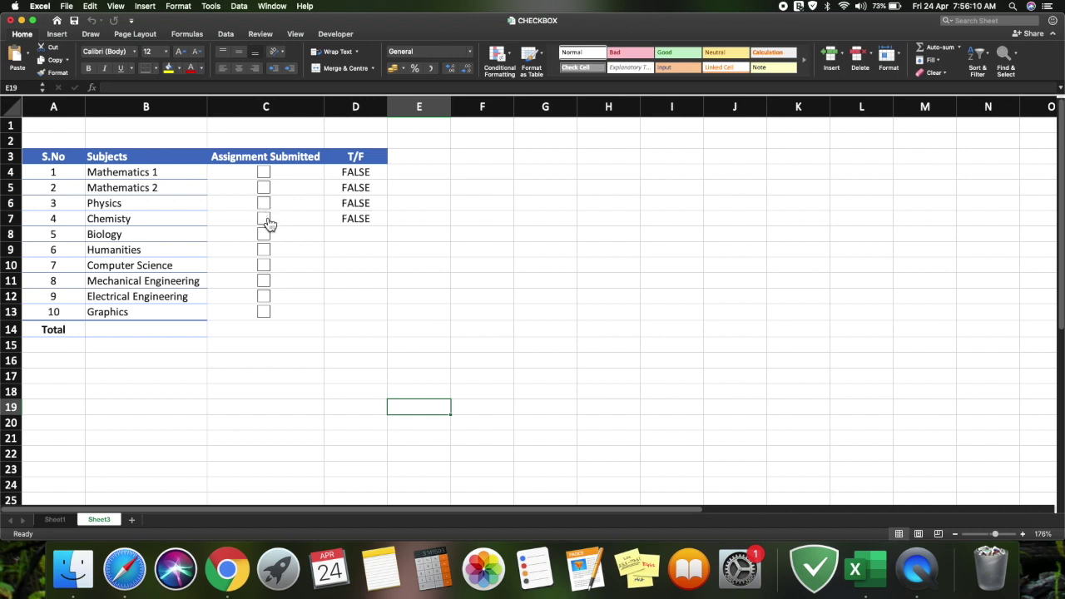
left_click(268, 236)
left_click(269, 251)
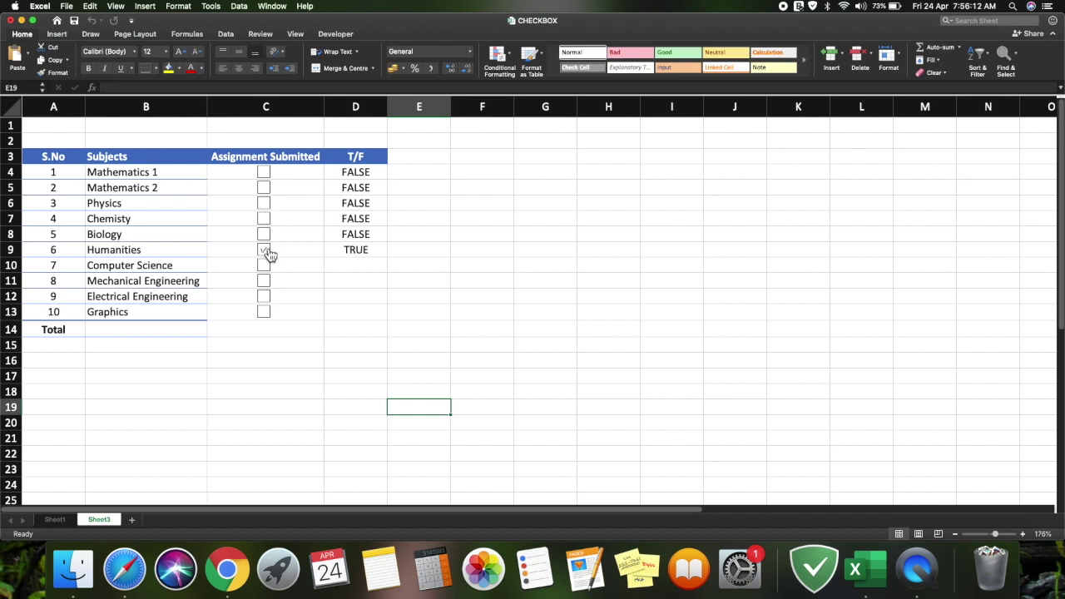
left_click(267, 267)
left_click(267, 283)
left_click(266, 284)
left_click(266, 298)
left_click(266, 298)
left_click(267, 312)
left_click(267, 312)
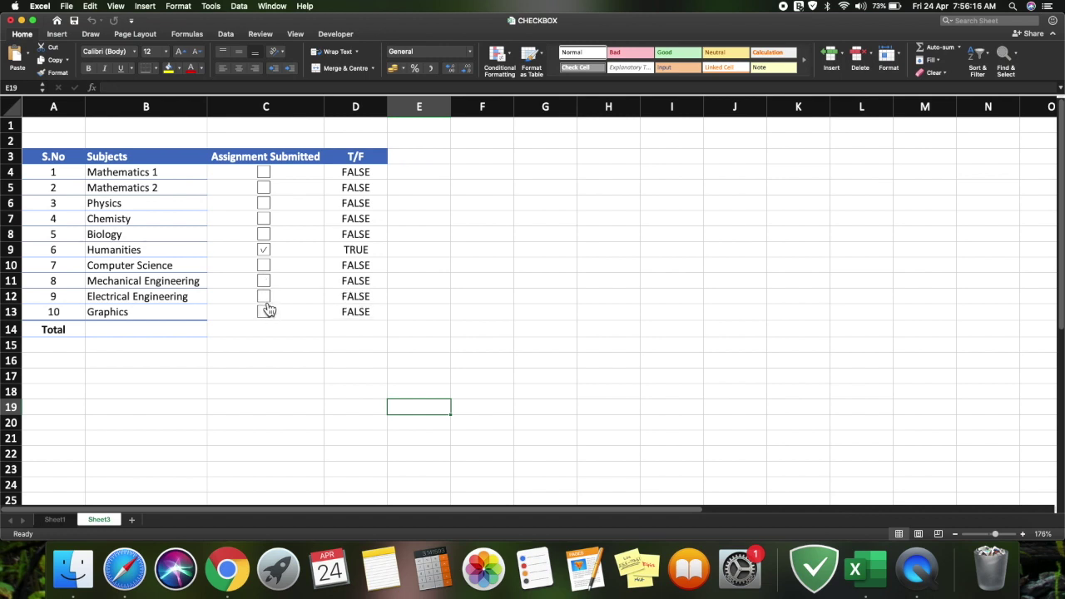
left_click(270, 257)
left_click(323, 382)
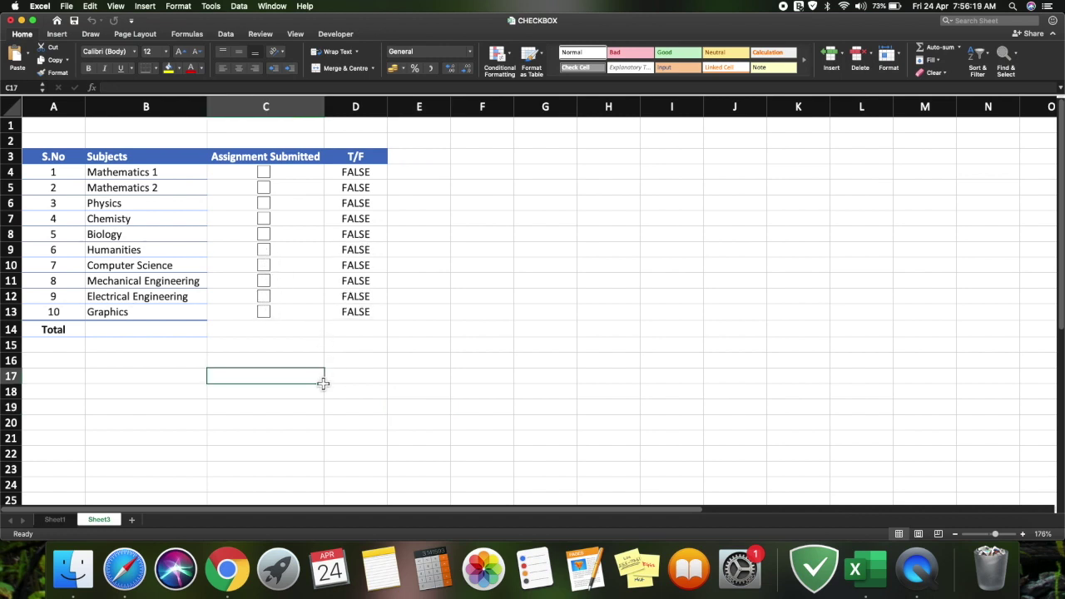
Convert the range A3:D13 into a table with headers
left_click(375, 318)
left_click_drag(375, 319, 68, 167)
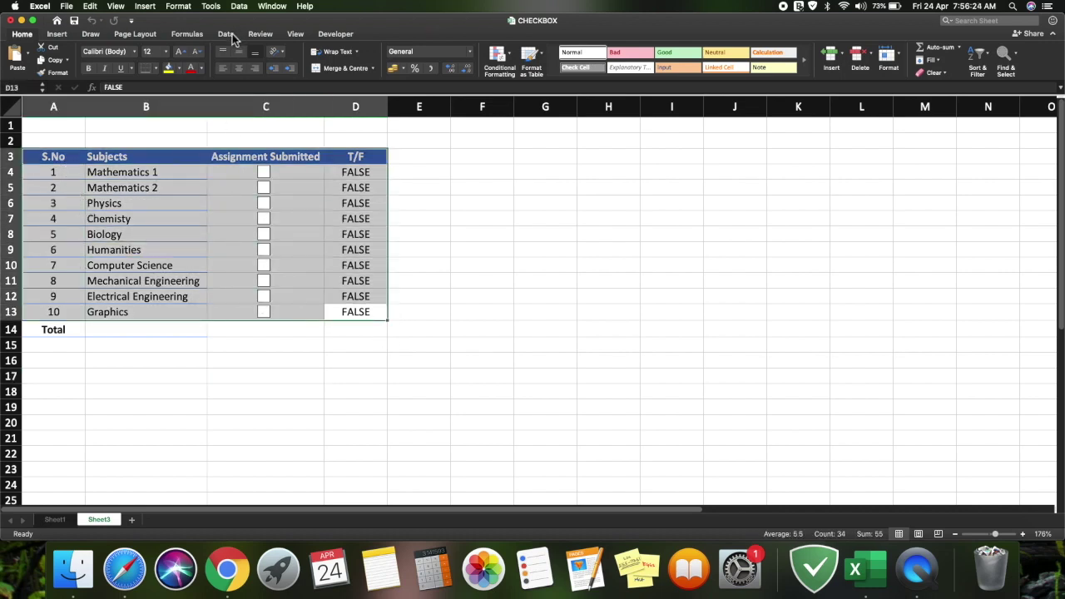
left_click(56, 34)
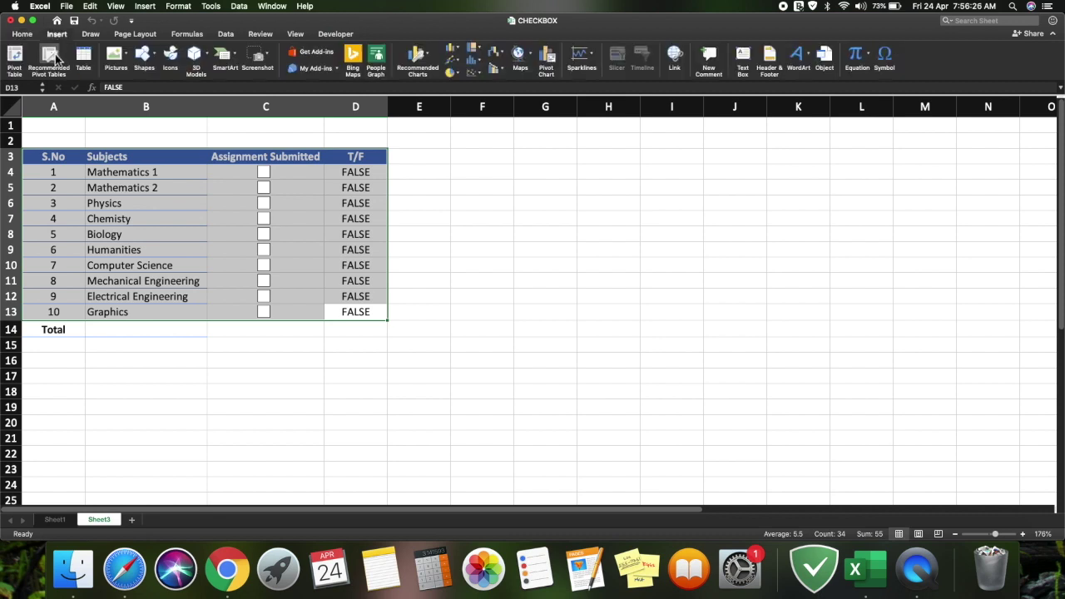
left_click(84, 60)
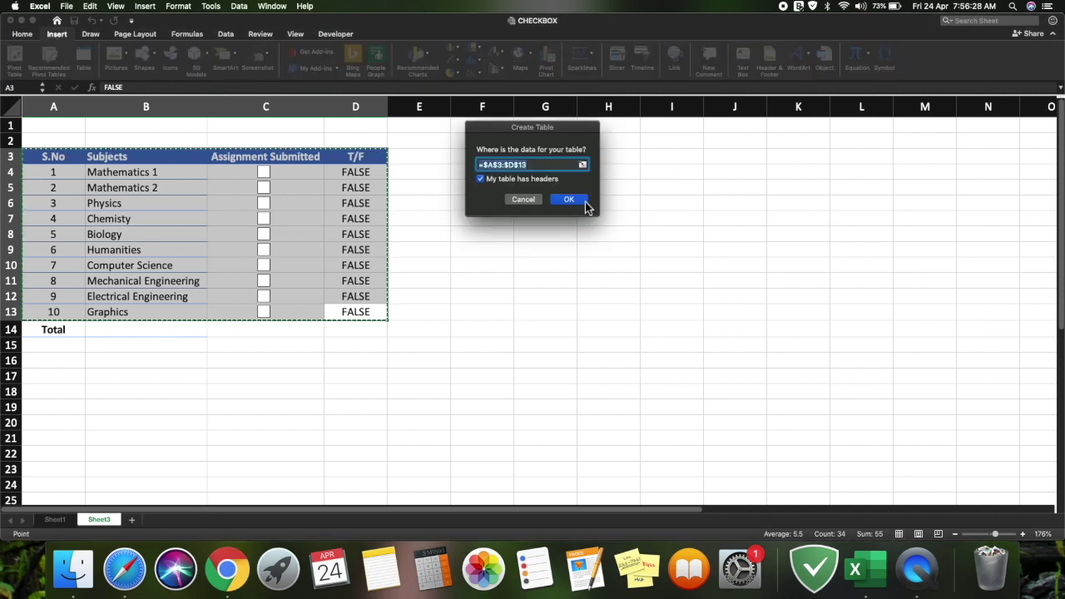
left_click(569, 200)
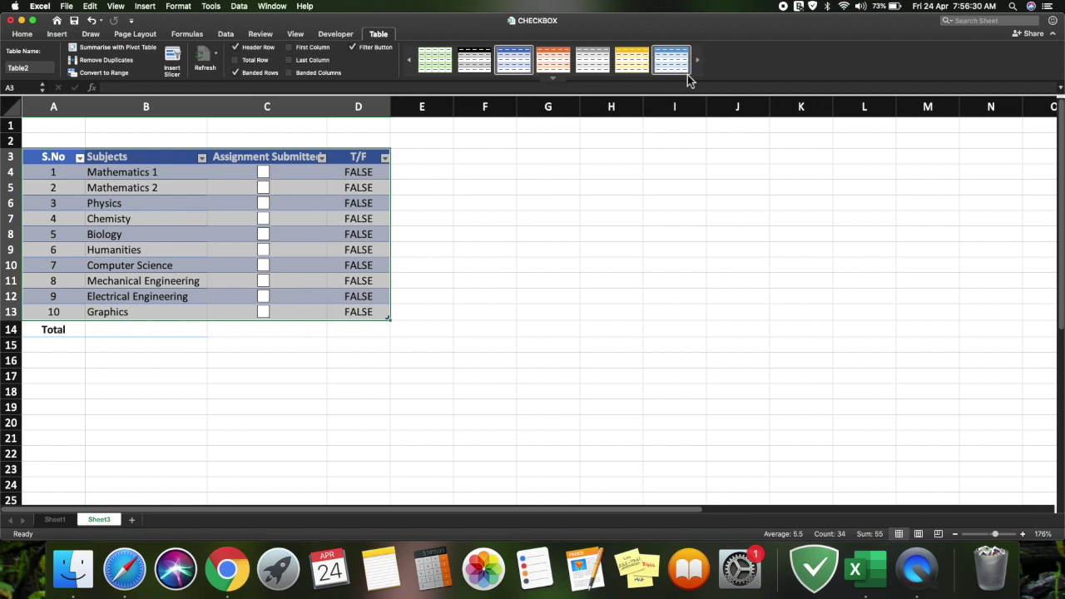
Delete the old Total row 14 below the table and turn on the table's own total row
right_click(12, 329)
left_click(38, 396)
left_click(320, 281)
left_click(378, 33)
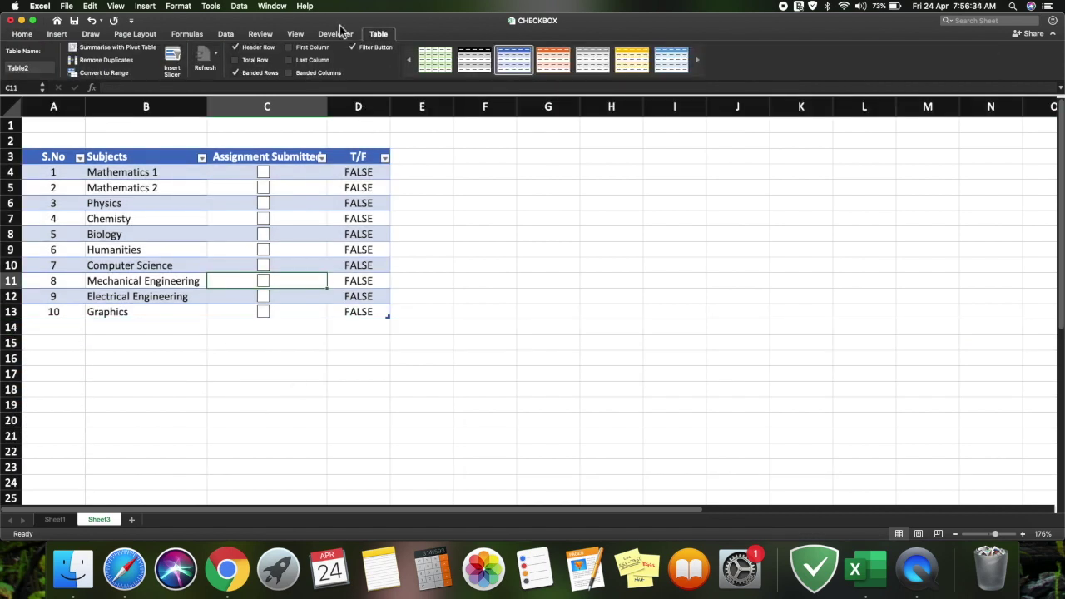
left_click(249, 65)
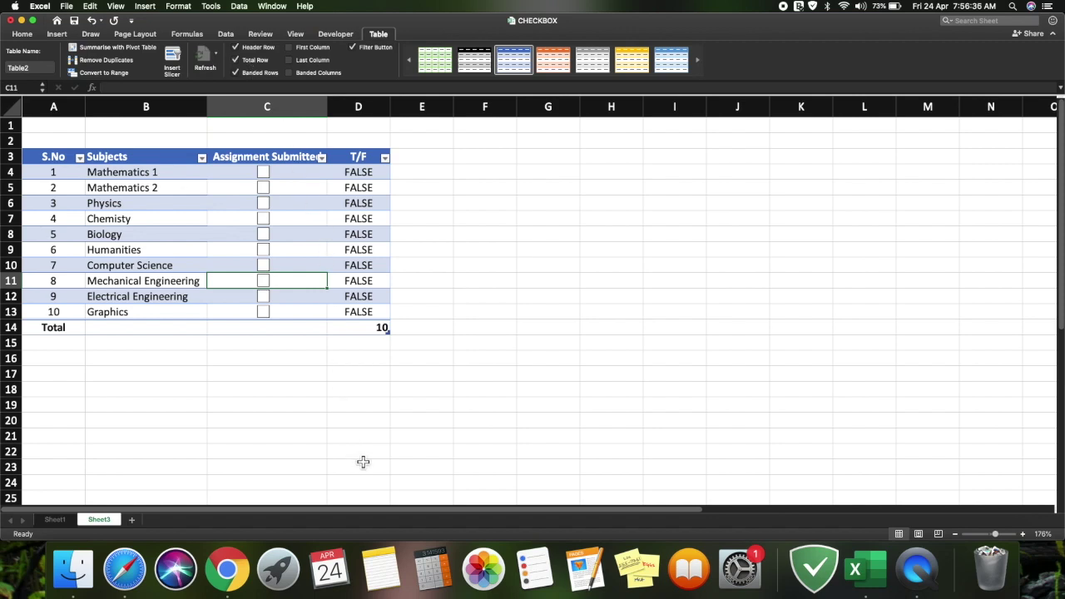
Clear the subtotal formula from the T/F cell D14 in the total row
left_click(372, 332)
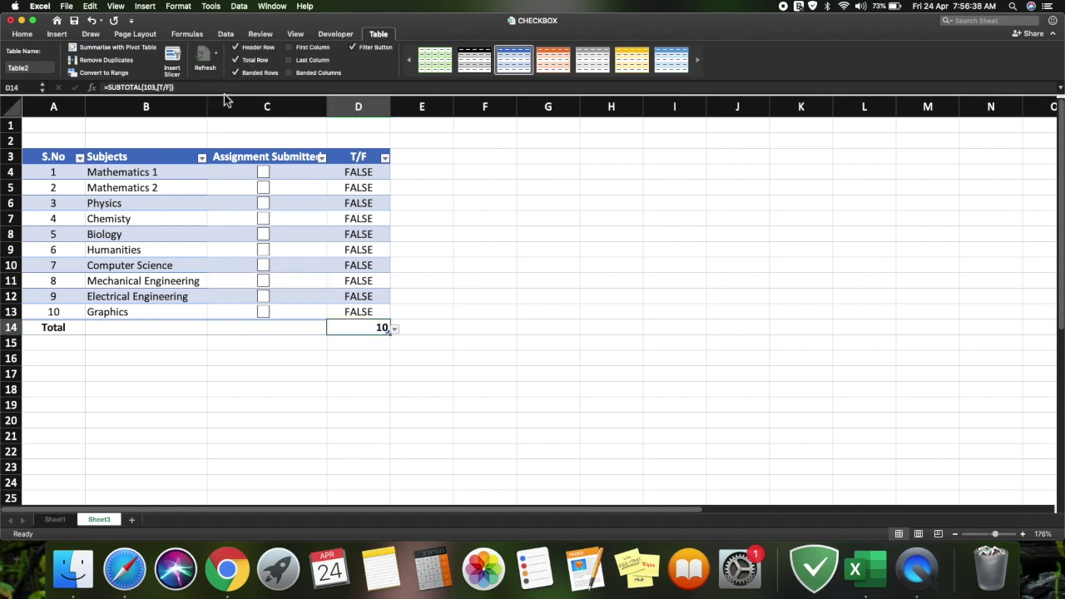
key("Delete")
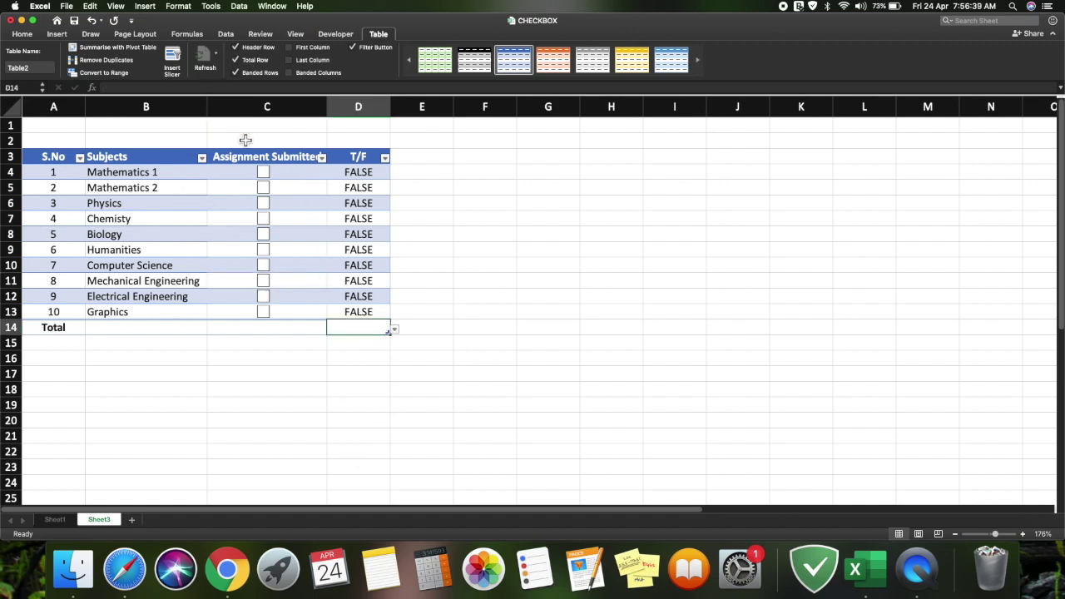
left_click(262, 363)
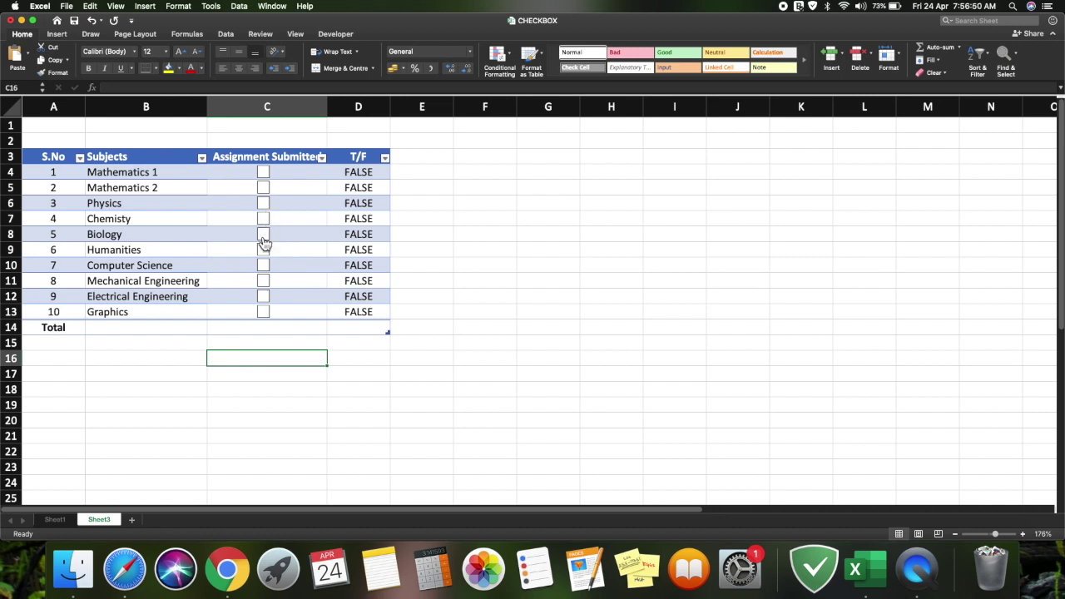
Tick the checkboxes for Mathematics 2, Mechanical Engineering, Biology and Chemisty
left_click(266, 190)
left_click(267, 284)
left_click(264, 236)
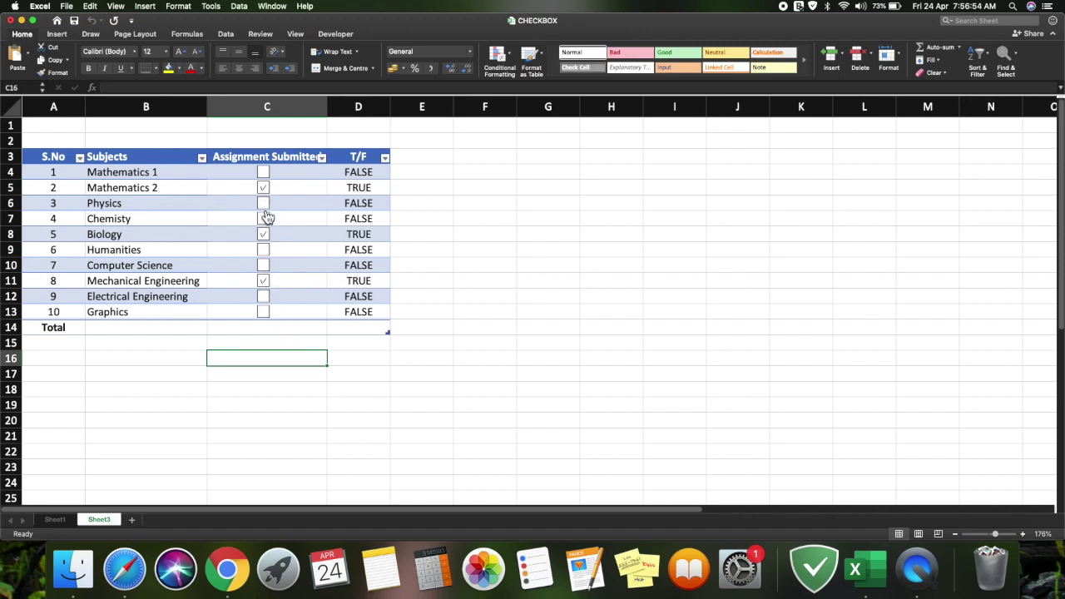
left_click(264, 219)
Filter the T/F column to show only the TRUE rows
left_click(386, 158)
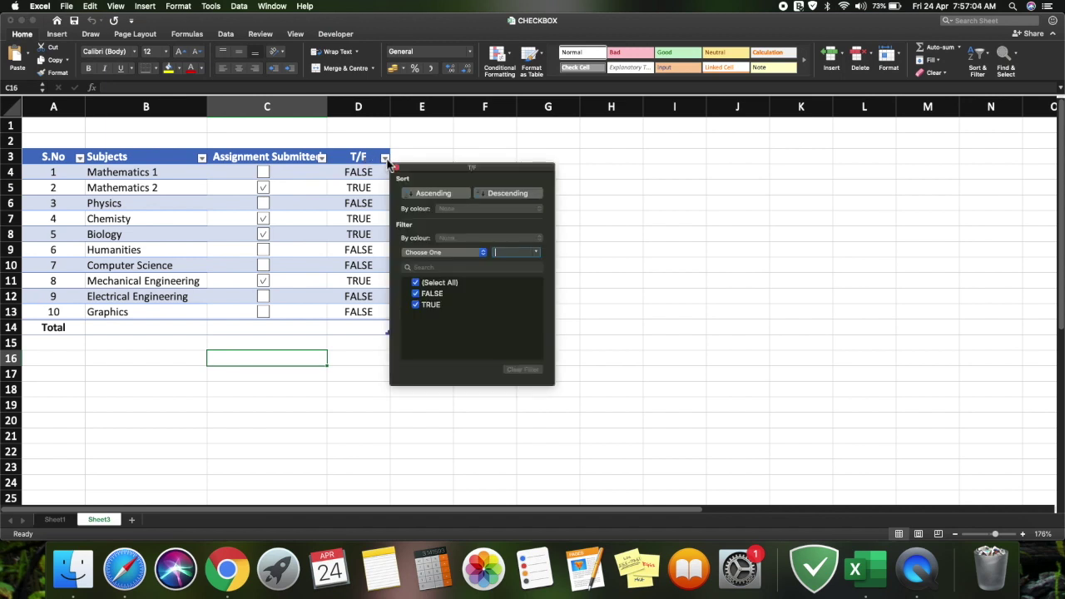
left_click(433, 283)
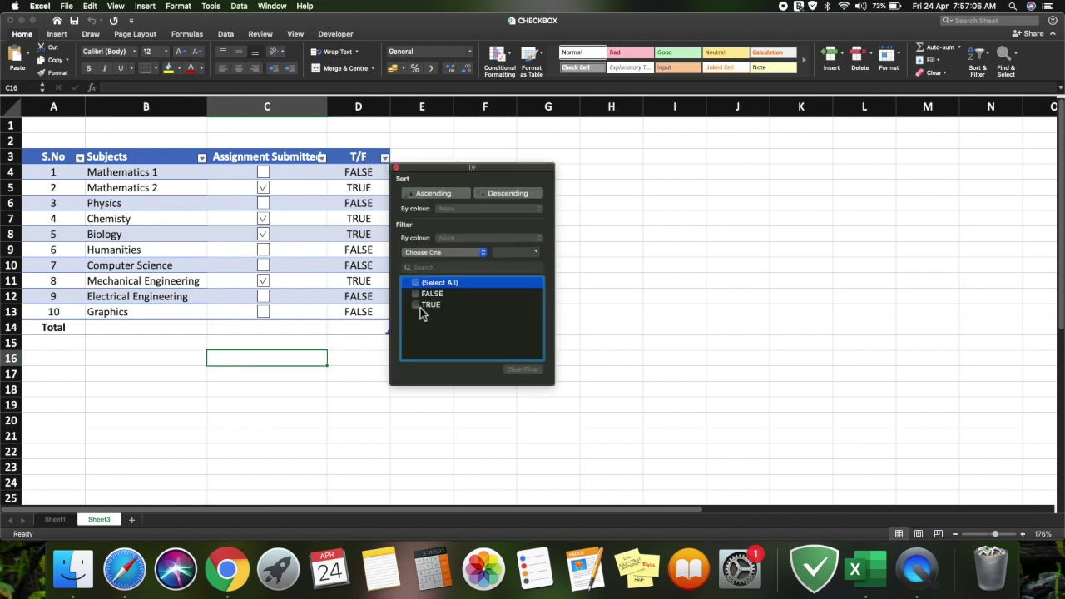
left_click(428, 305)
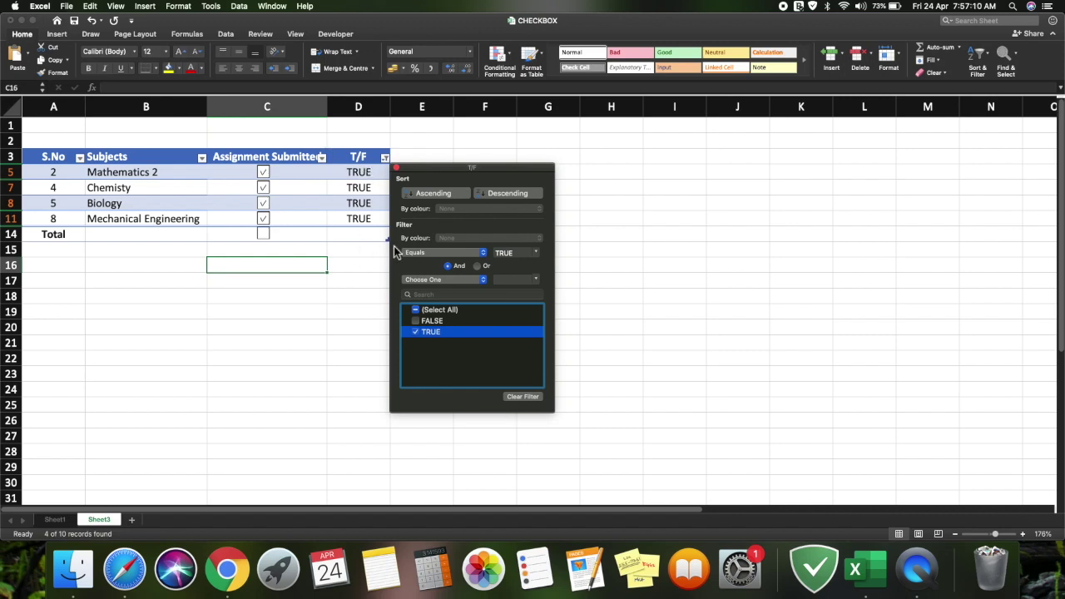
left_click(413, 437)
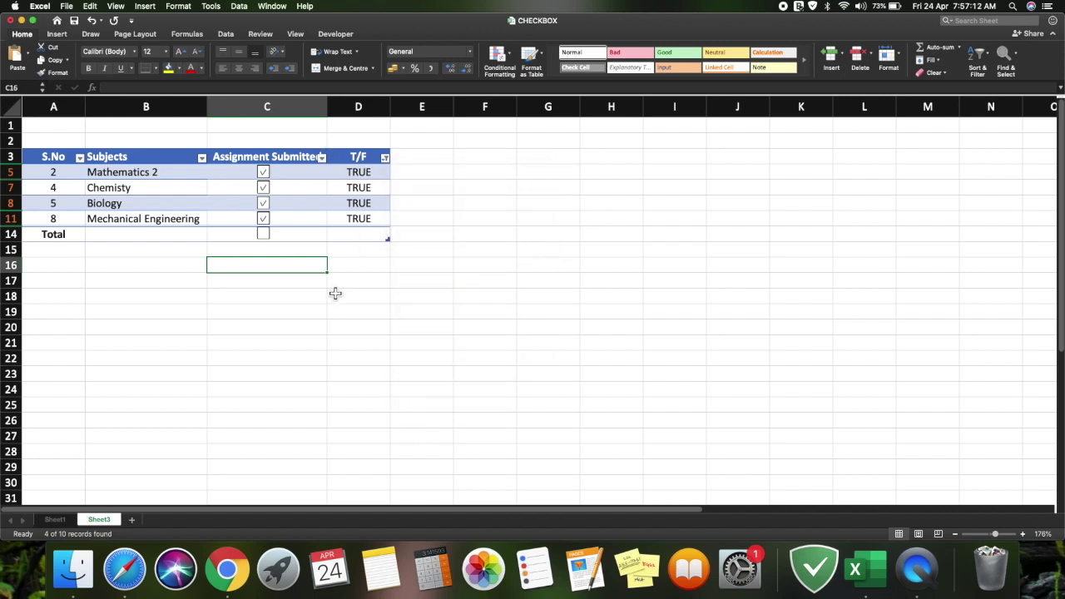
Reselect all values in the T/F column filter to bring back every subject row
left_click(391, 162)
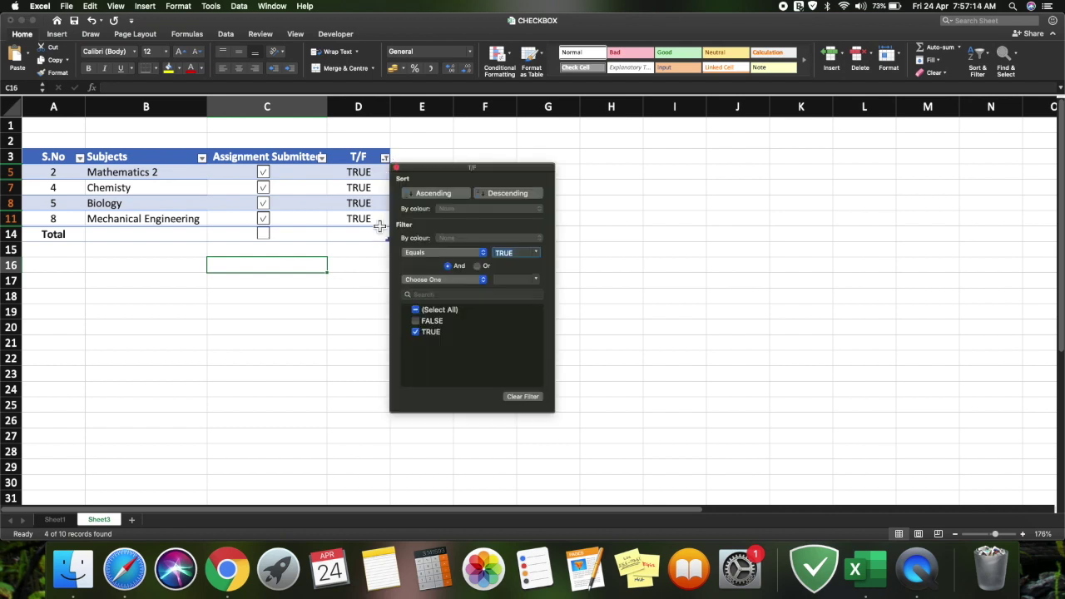
left_click(428, 312)
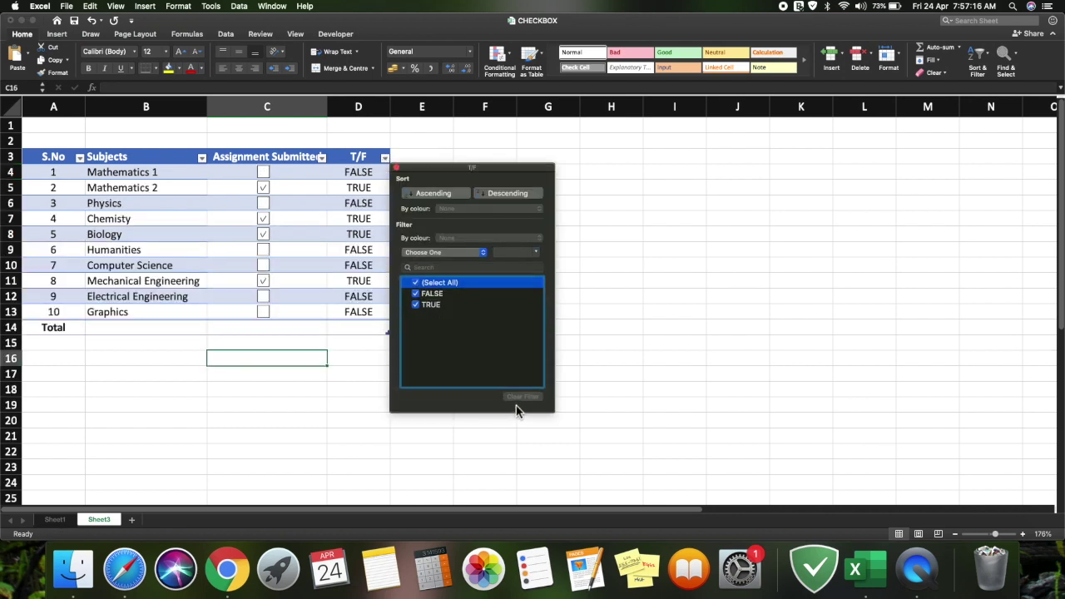
left_click(335, 411)
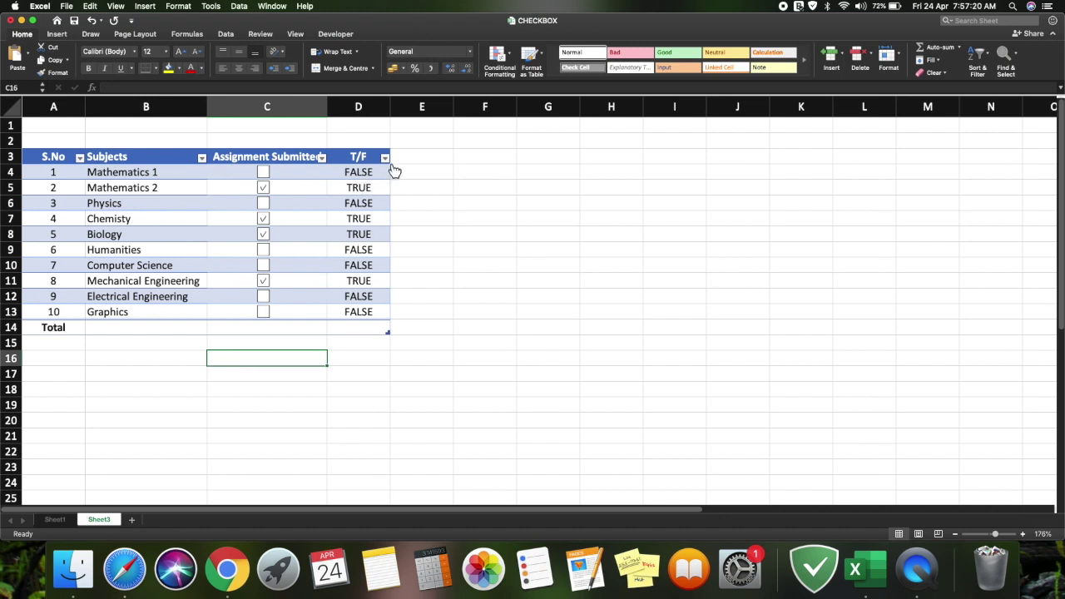
Enter =COUNTIF([T/F],"TRUE") in the total row's Assignment Submitted cell C14 and centre it
left_click(305, 333)
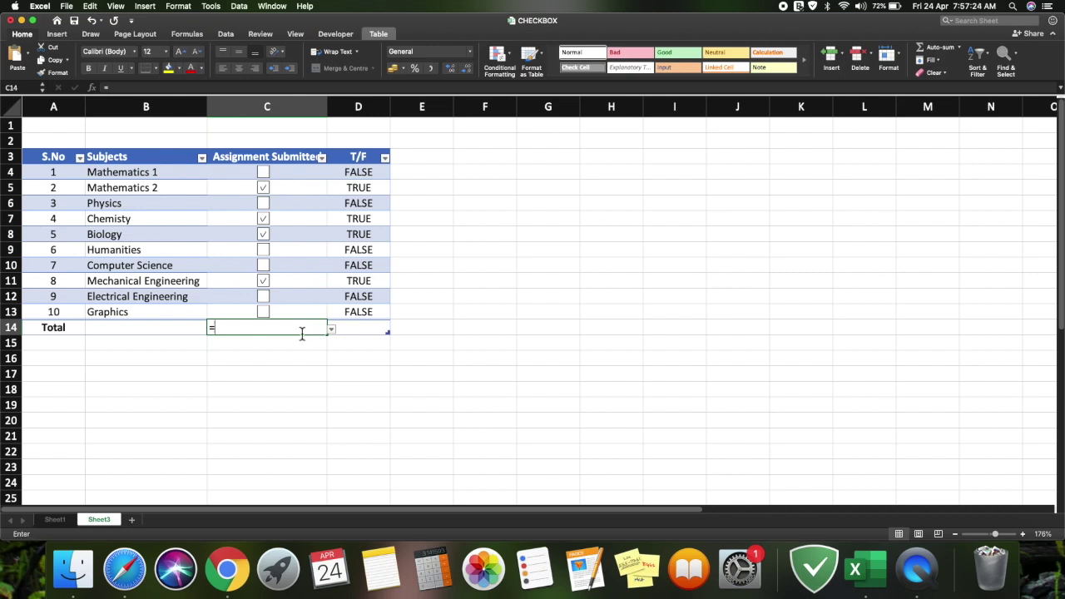
type("=count")
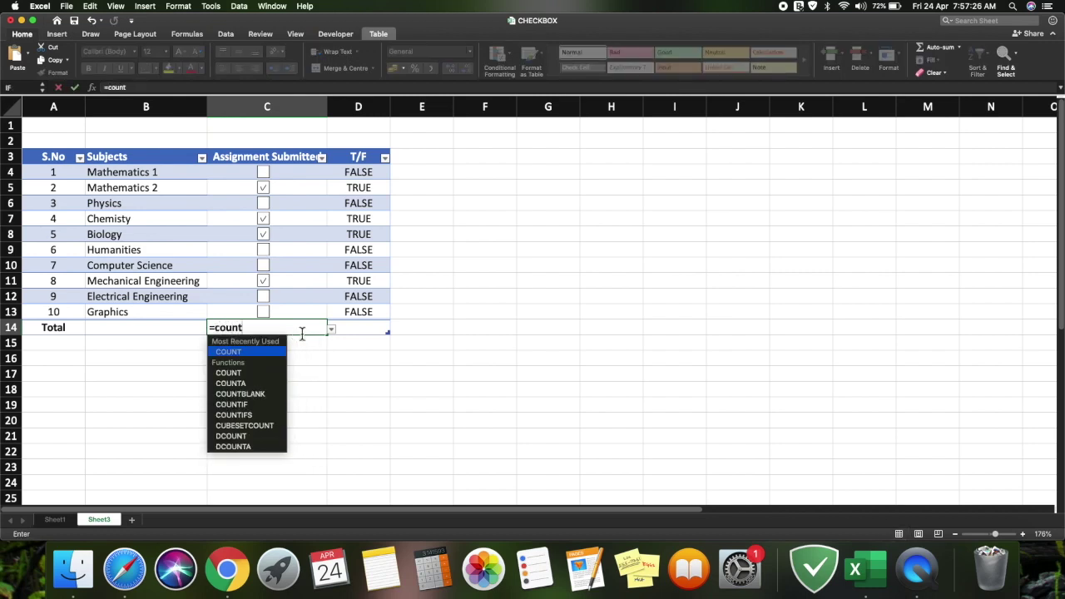
type("if")
double_click(252, 352)
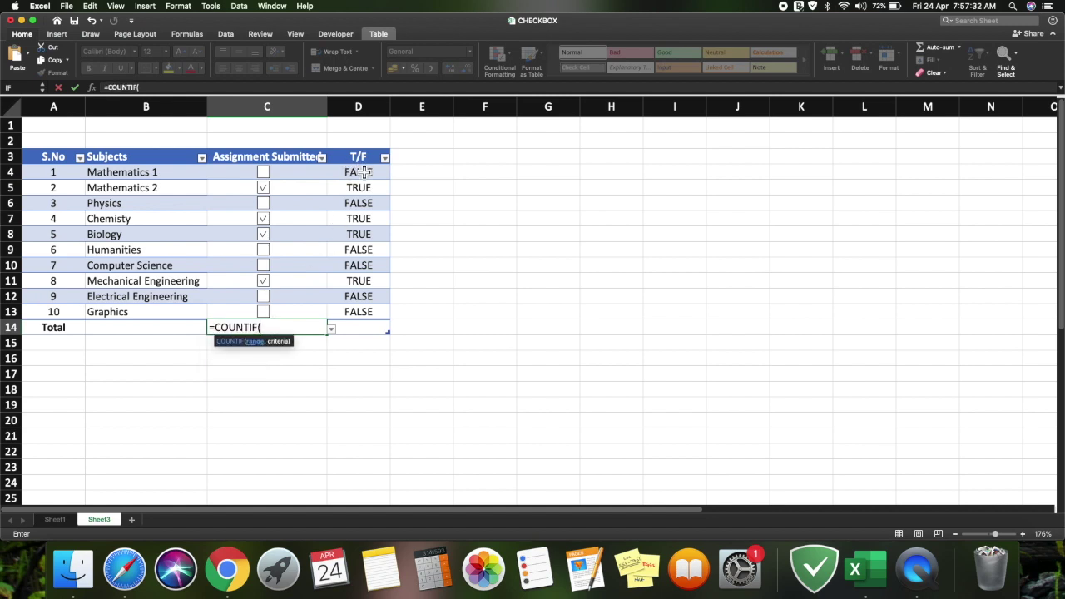
left_click_drag(364, 172, 364, 311)
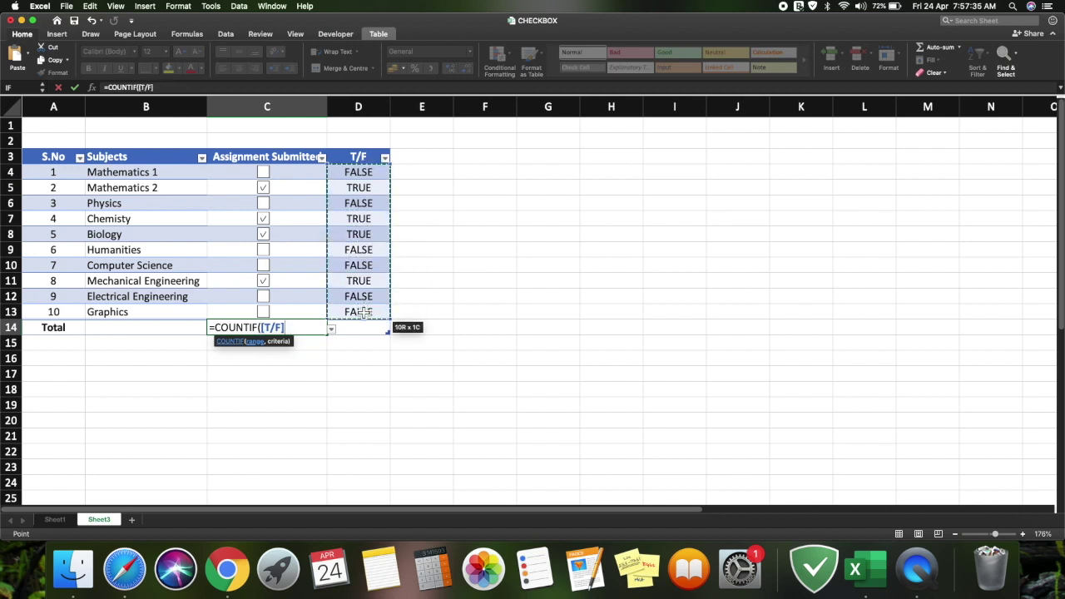
type(",\"TRUE")
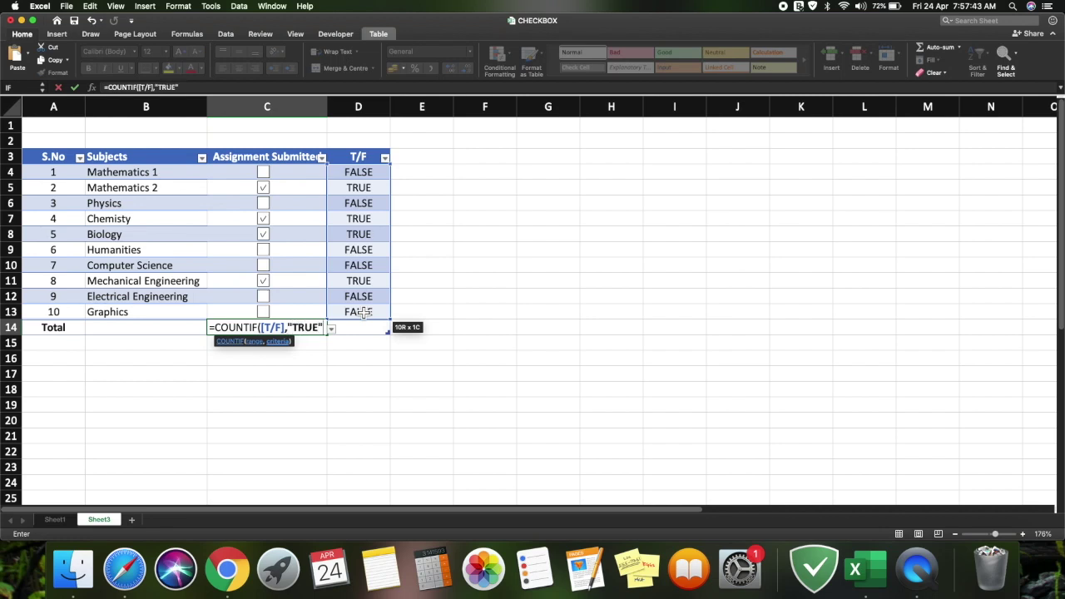
type(")")
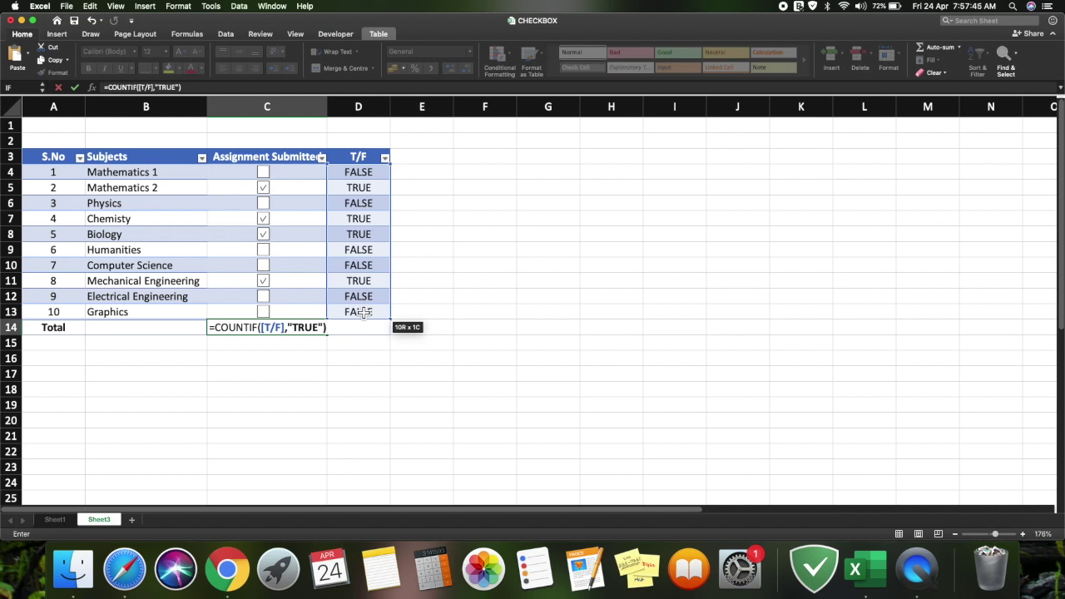
key("Return")
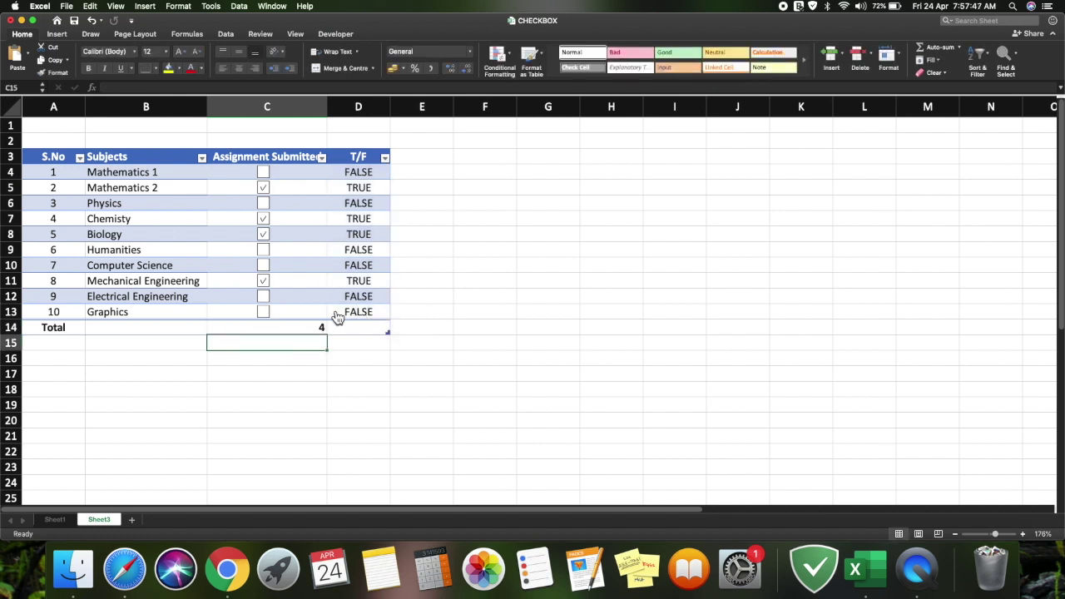
left_click(285, 329)
left_click(241, 70)
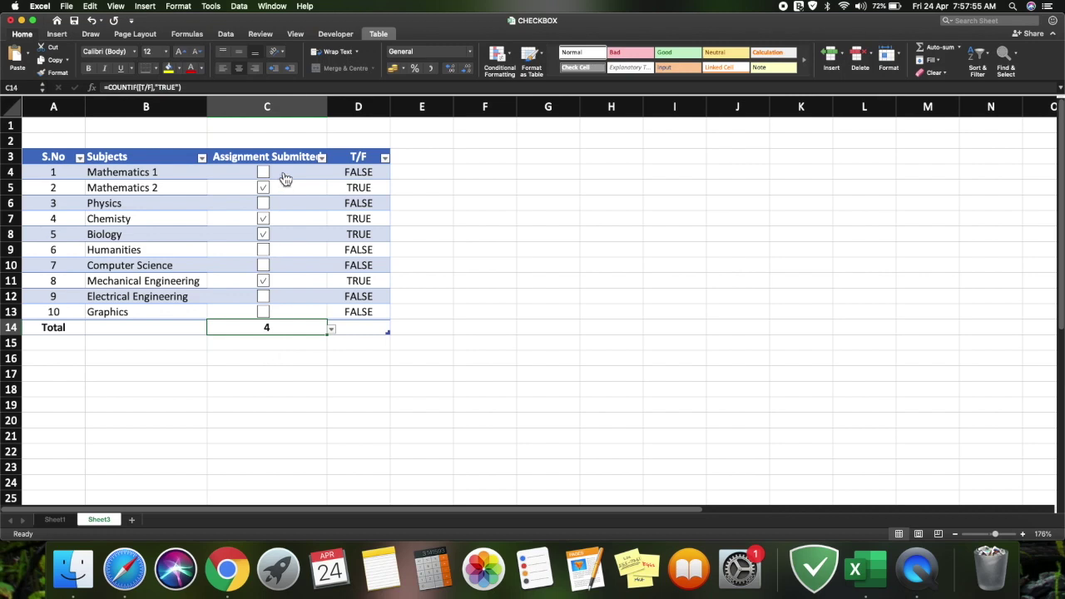
Test the total by unticking Mathematics 2 and Biology, toggling Chemisty off and on, and ticking Physics, Humanities and Electrical Engineering
left_click(263, 188)
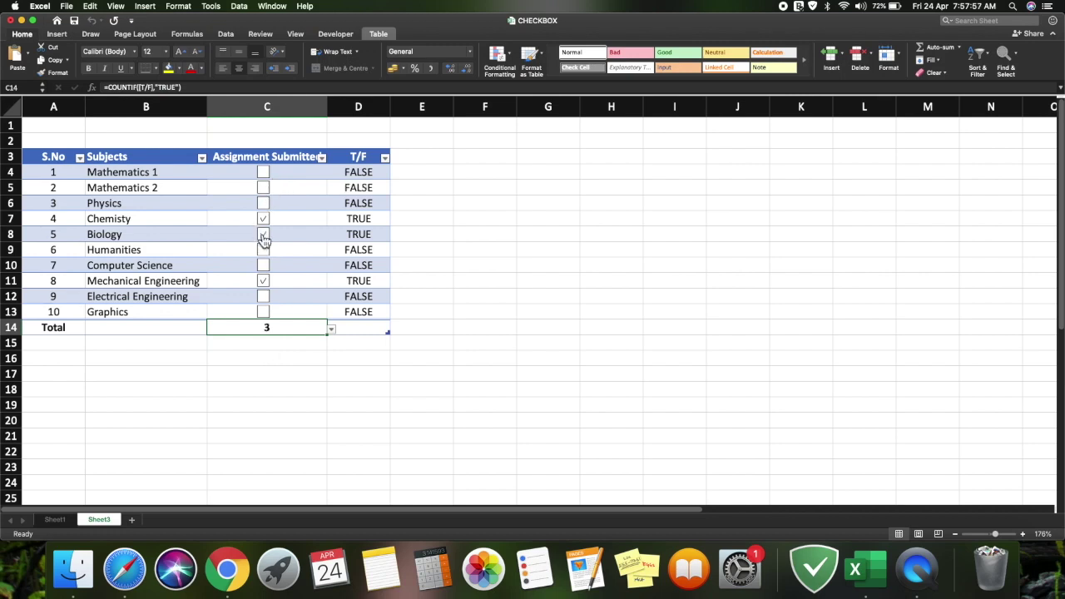
left_click(264, 220)
left_click(263, 235)
left_click(262, 204)
left_click(264, 220)
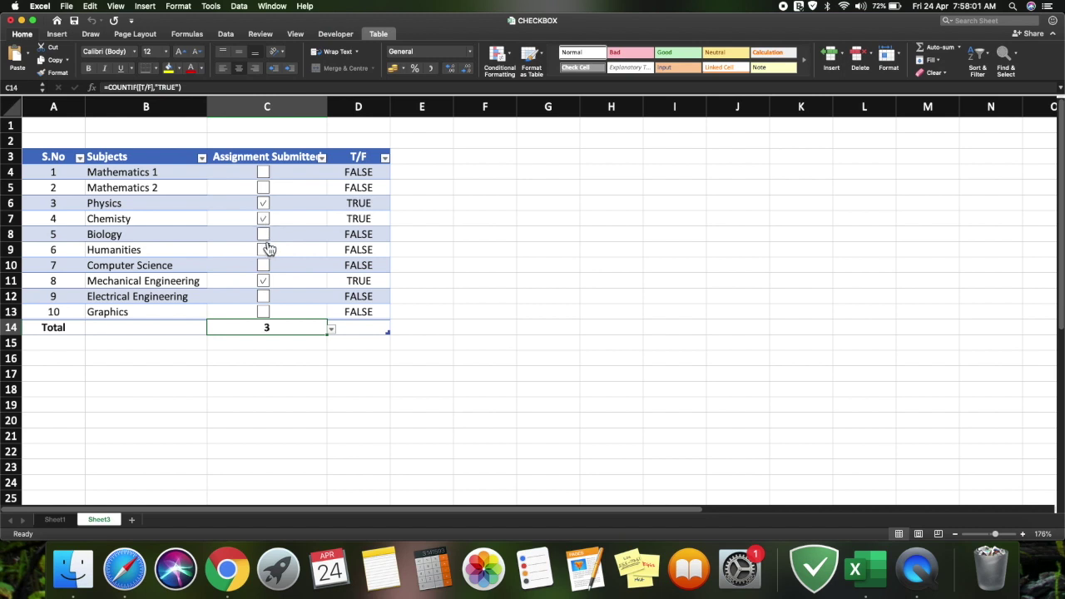
left_click(264, 251)
left_click(263, 297)
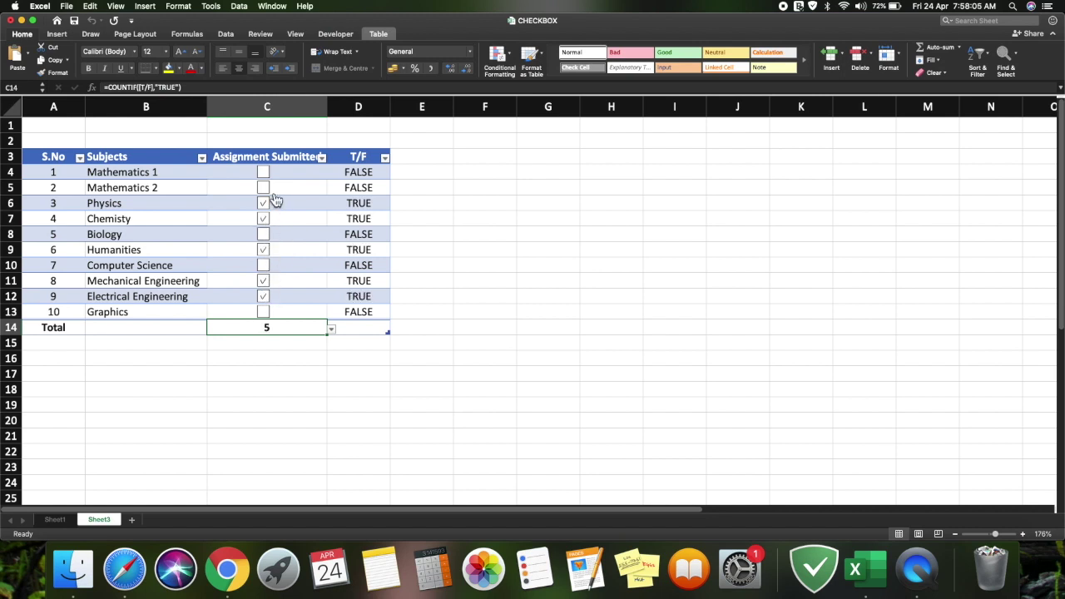